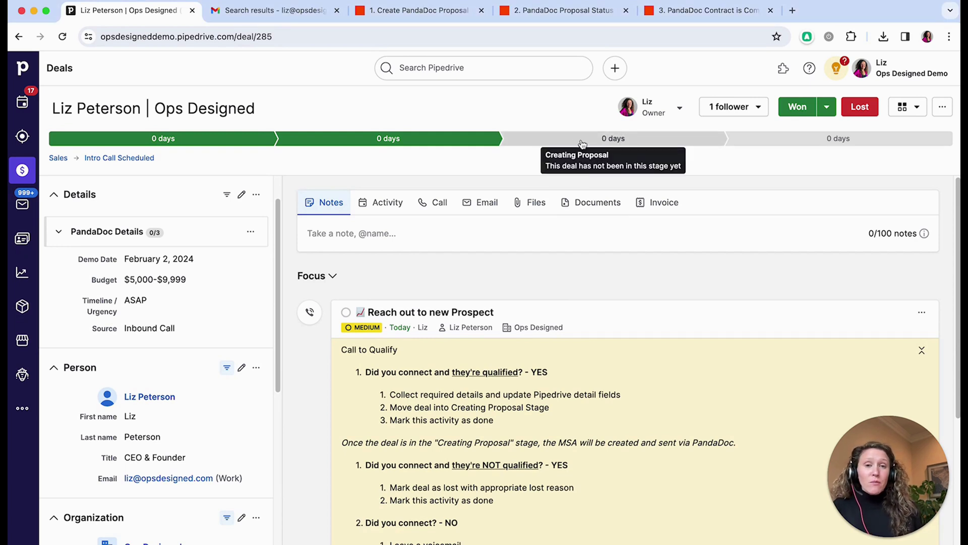
Move the Ops Designed deal into Creating Proposal and mark the Reach out to new Prospect activity done
click(603, 140)
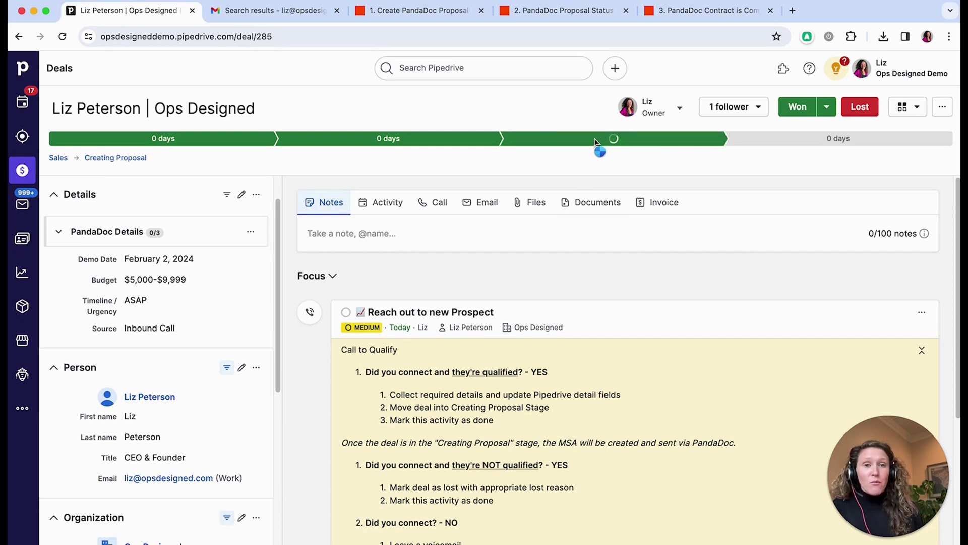
click(346, 312)
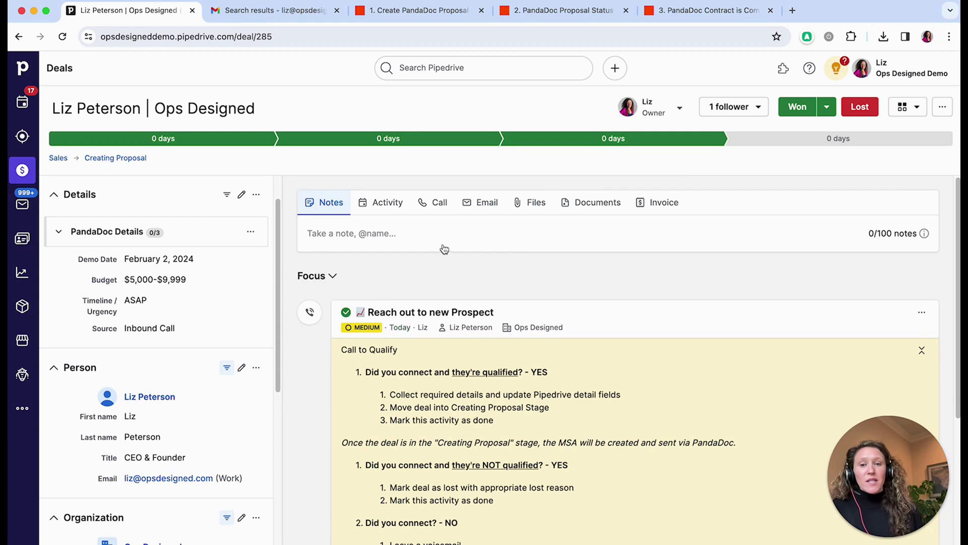
scroll(186, 272, down, 1)
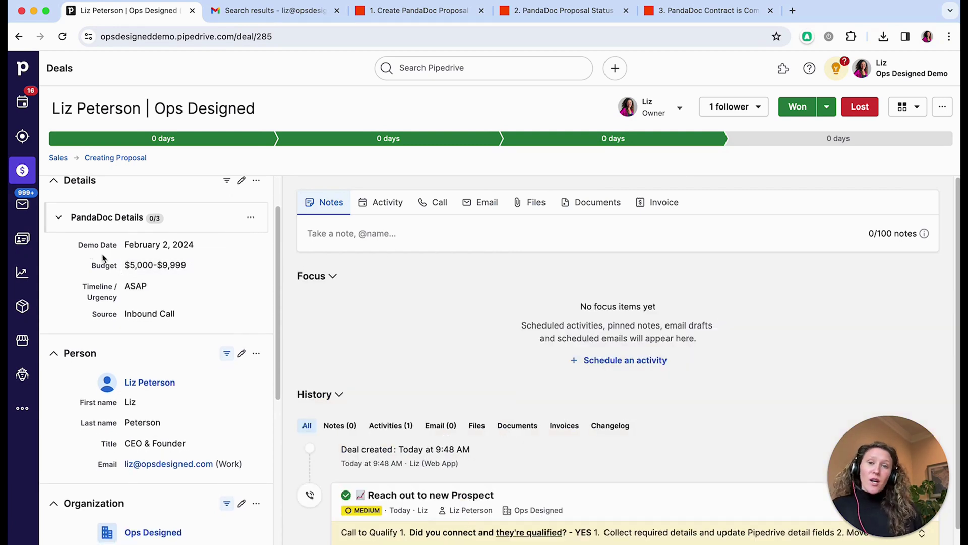
scroll(102, 253, down, 5)
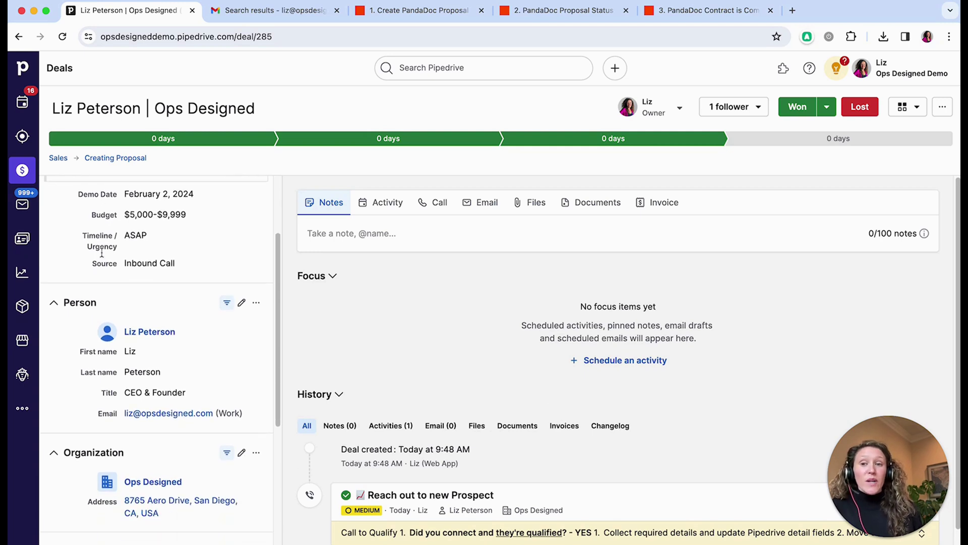
scroll(102, 253, down, 1)
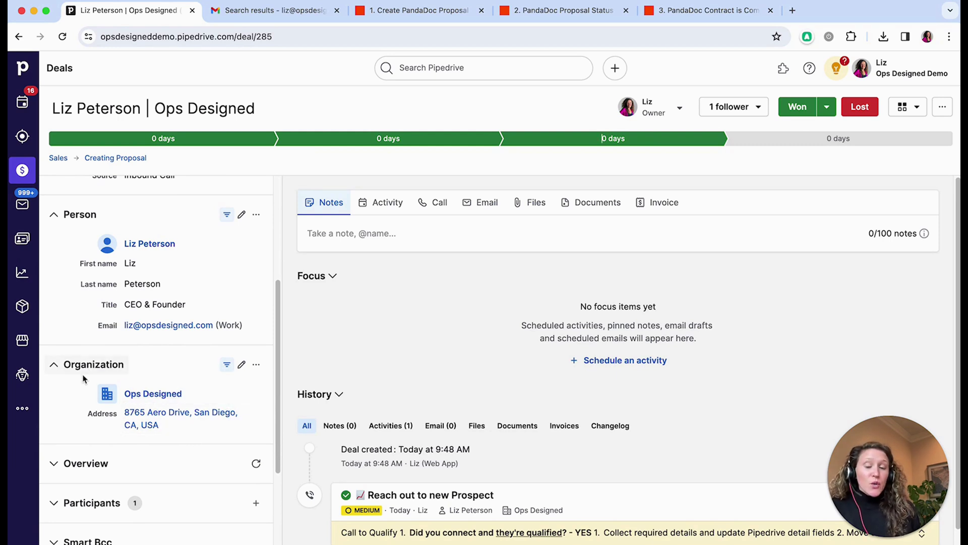
Expand the deal's PandaDoc Details fields to check the proposal status
scroll(82, 368, up, 2)
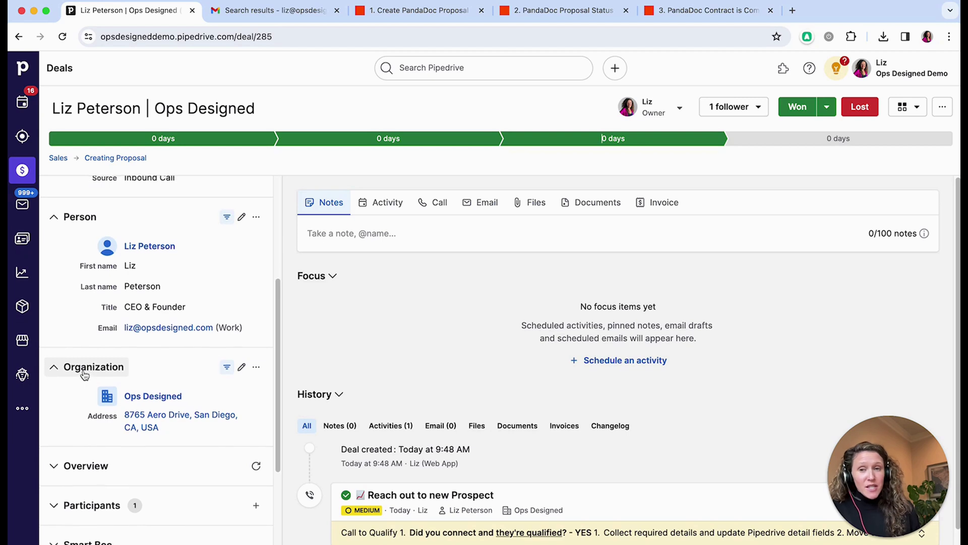
scroll(78, 291, up, 3)
click(60, 272)
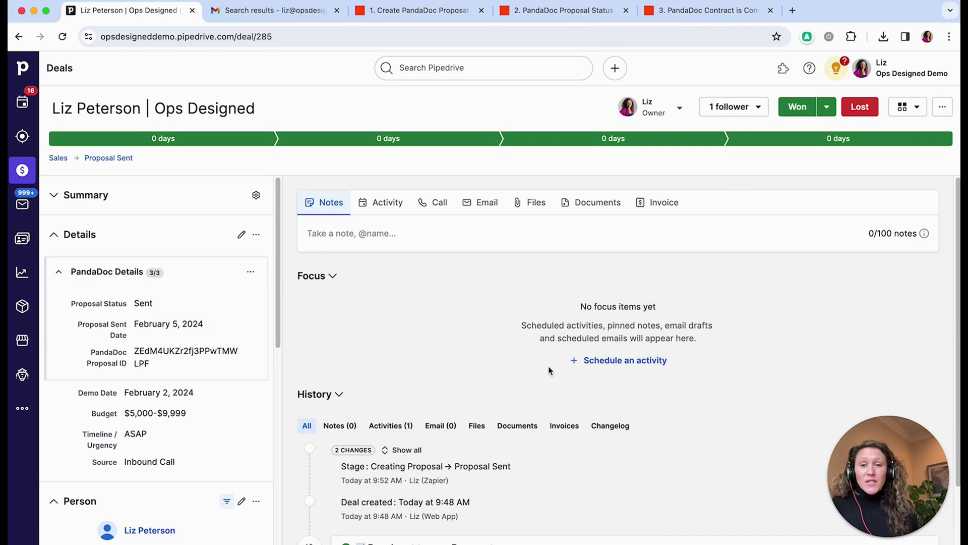
Show the deal's Changelog of PandaDoc field updates, then move to the Gmail PandaDoc search results
click(610, 426)
scroll(503, 383, down, 1)
drag(398, 428, 519, 516)
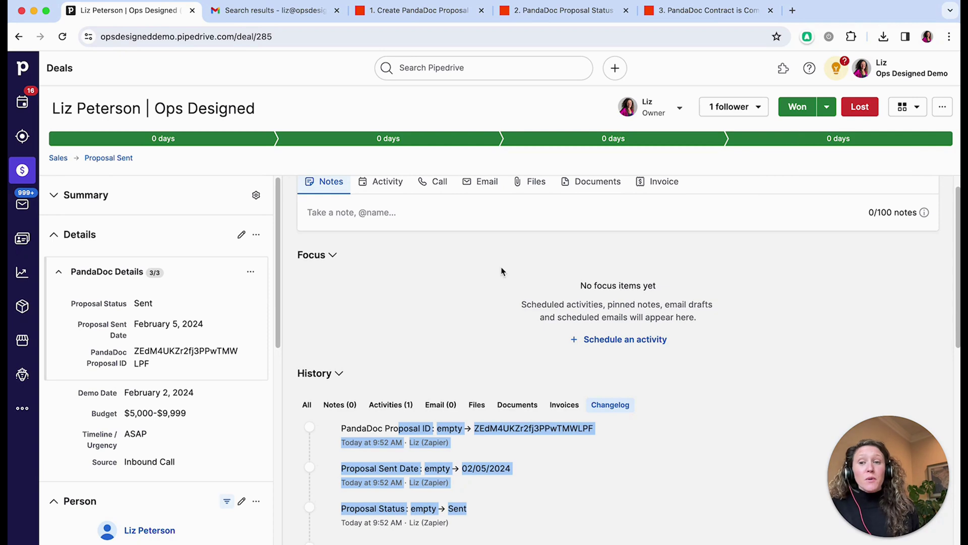
click(402, 305)
click(270, 14)
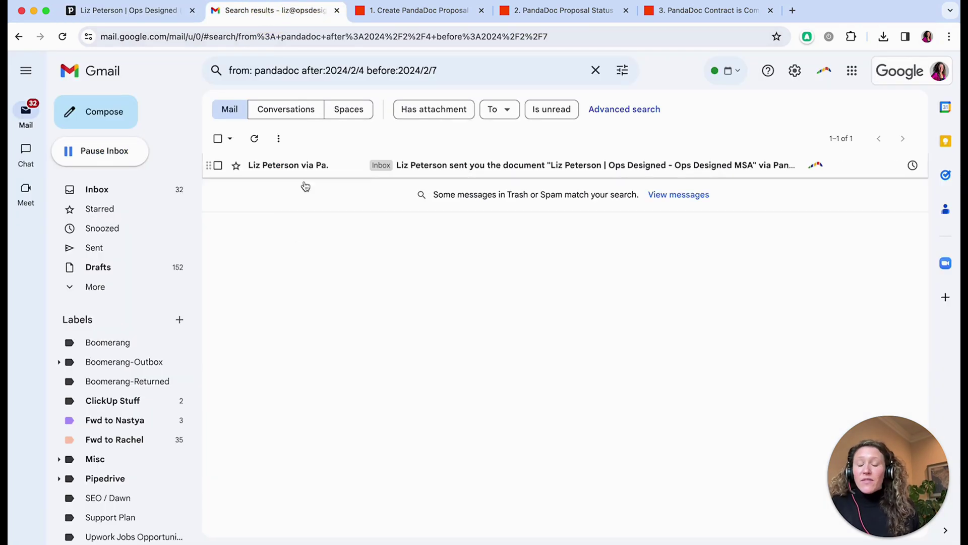
Open the PandaDoc email and follow its link to the Ops Designed MSA document
click(418, 171)
click(510, 374)
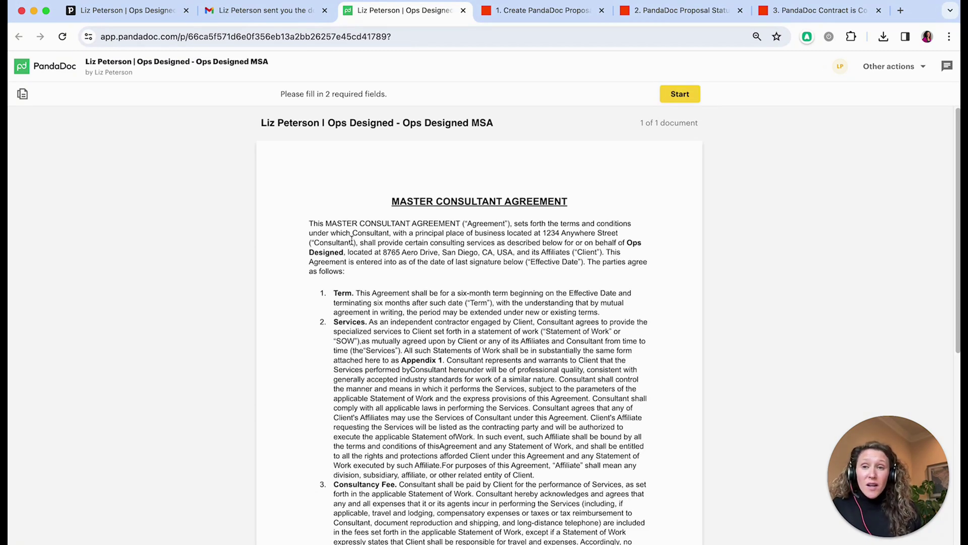
click(136, 18)
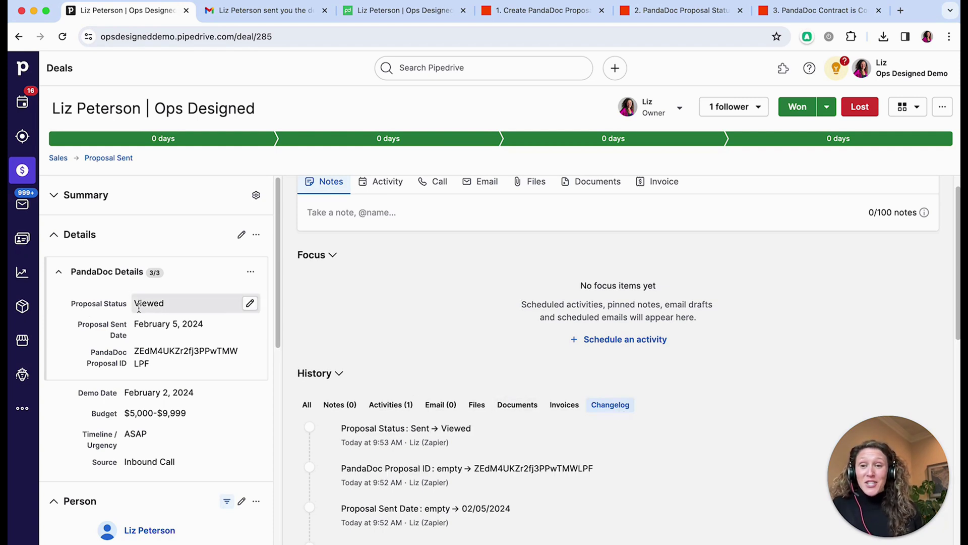
click(367, 11)
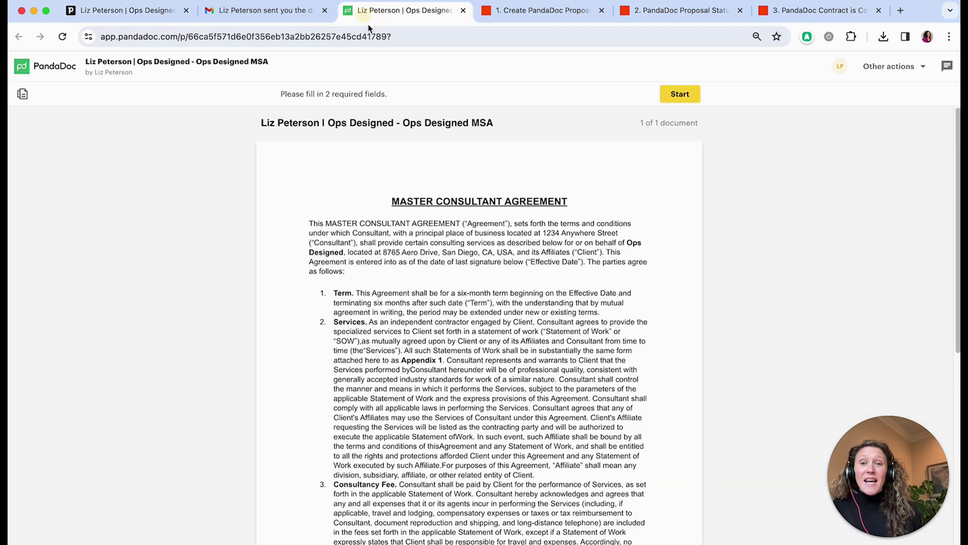
Apply a signature to the MSA and set the signing date to February 5, 2024
click(680, 94)
click(361, 393)
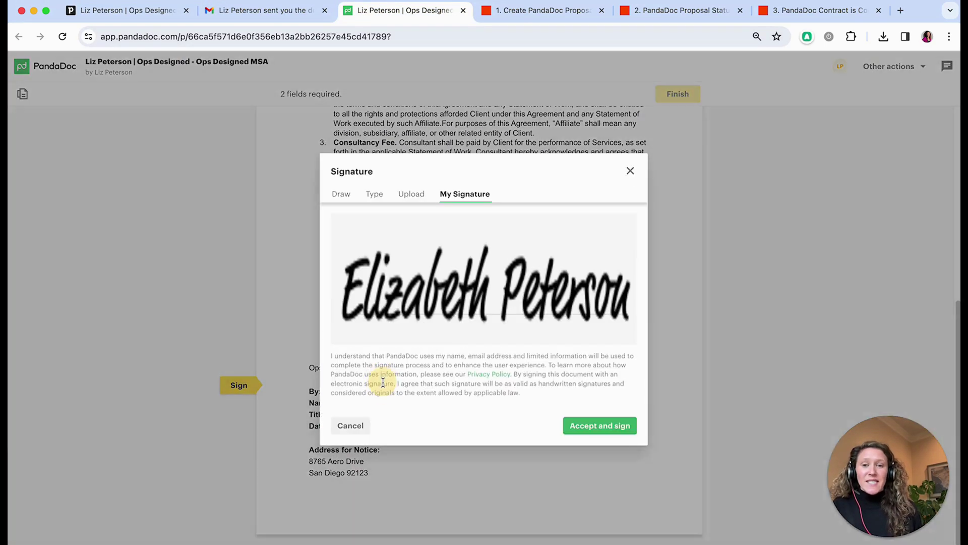
click(566, 426)
click(391, 424)
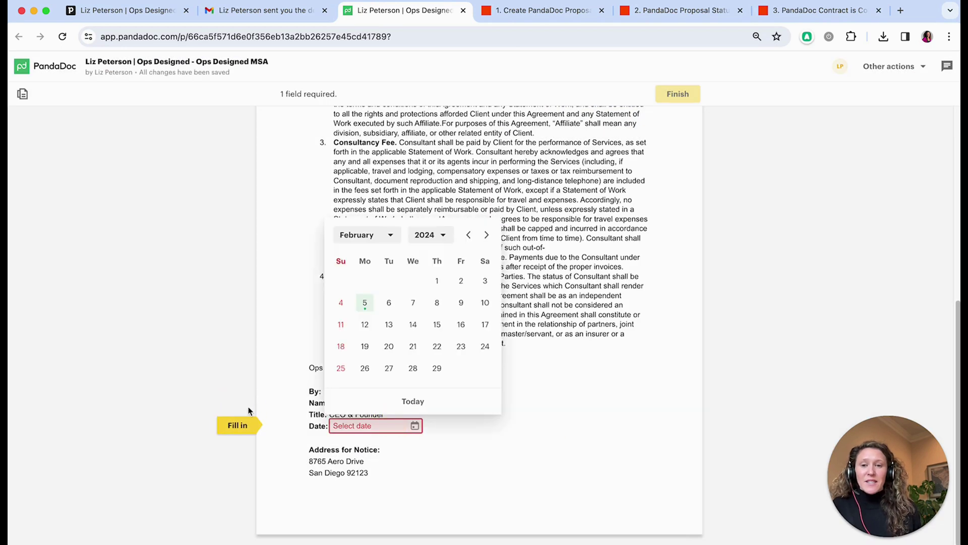
click(365, 305)
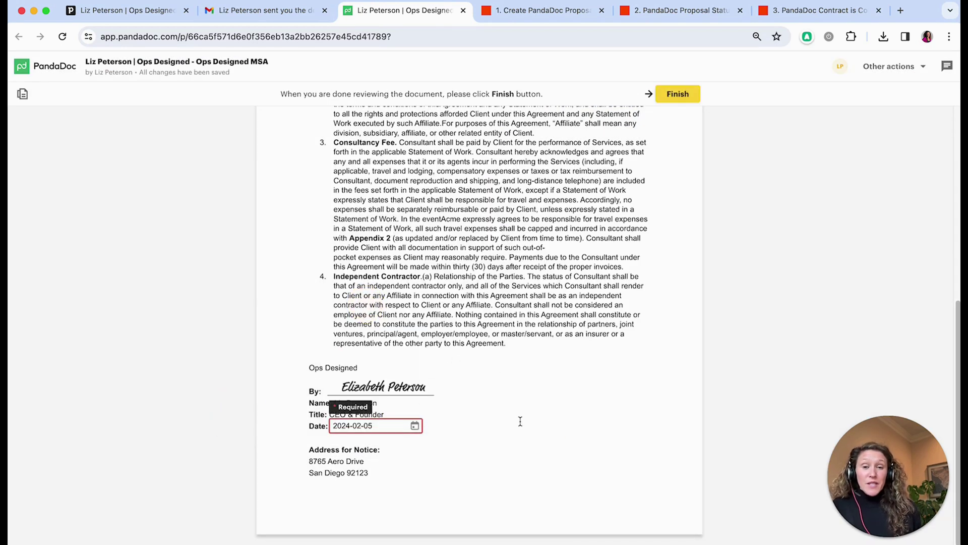
Review the notice address and signer's name and title, finish the document, and return to Pipedrive
click(676, 95)
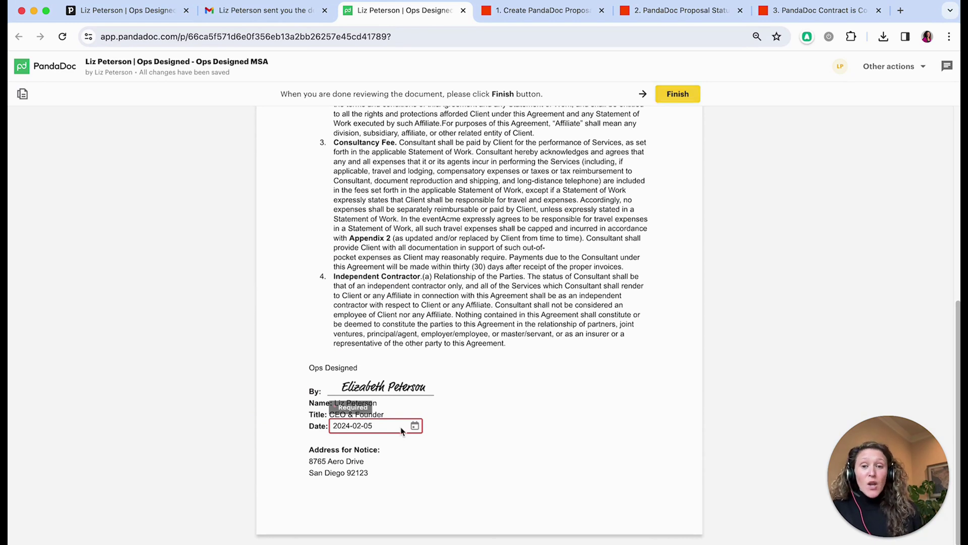
click(404, 489)
drag(403, 489, 309, 479)
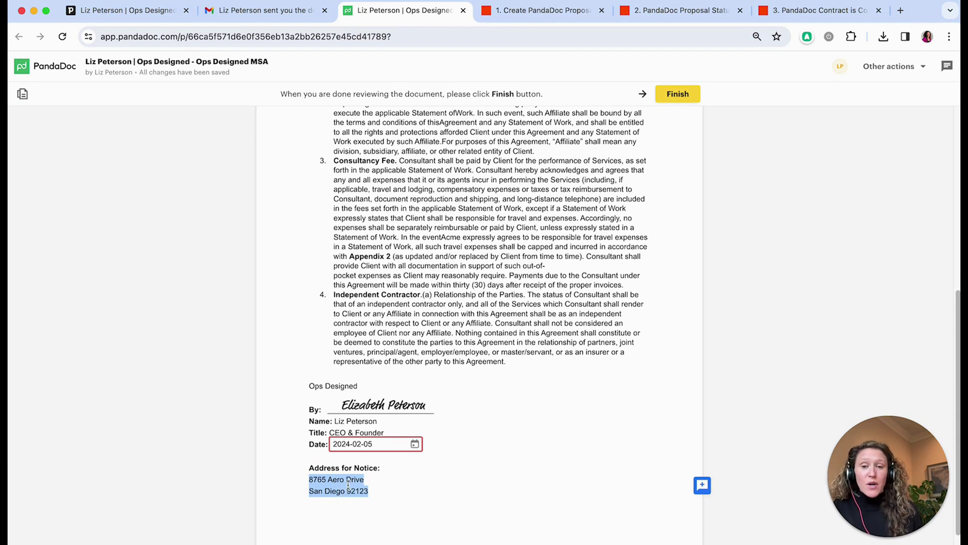
drag(334, 420, 385, 432)
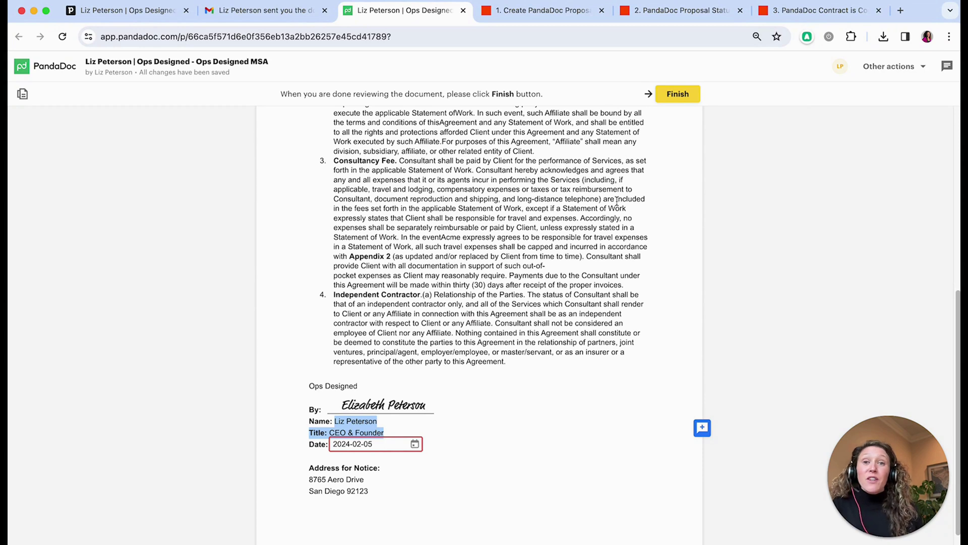
click(677, 96)
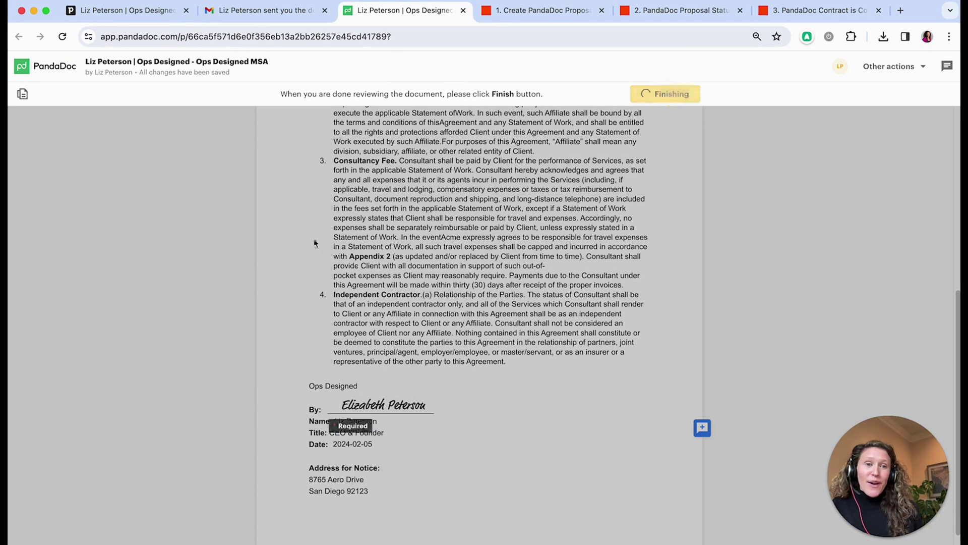
click(130, 11)
scroll(425, 252, up, 1)
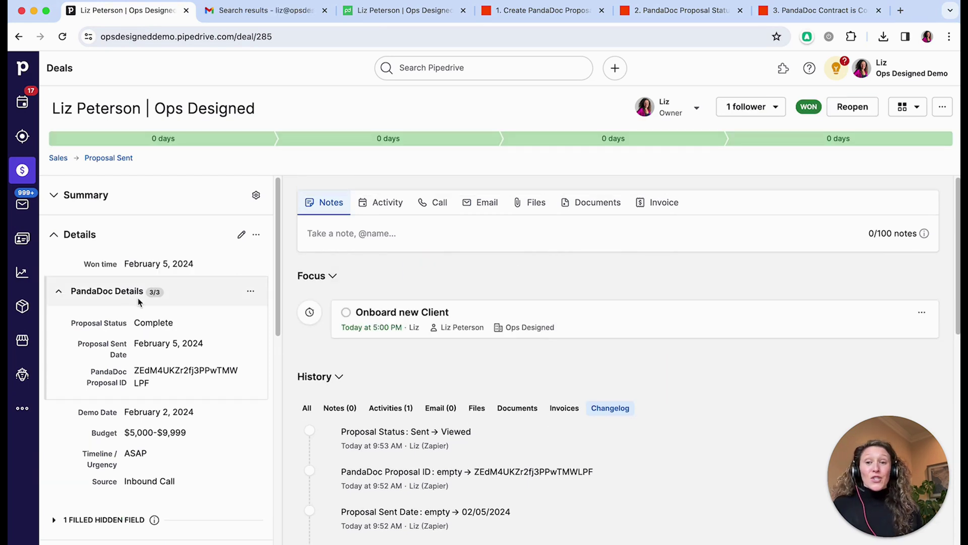
drag(104, 321, 211, 323)
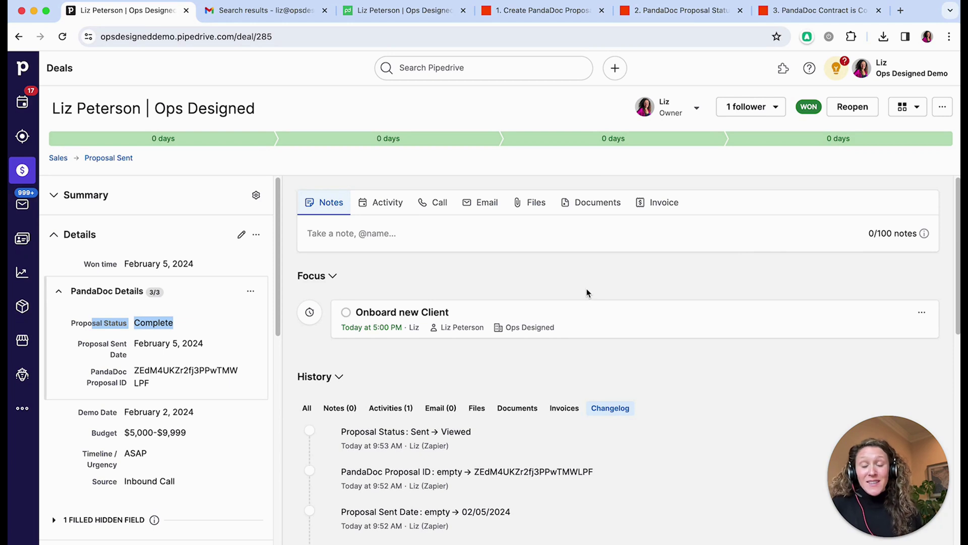
click(266, 19)
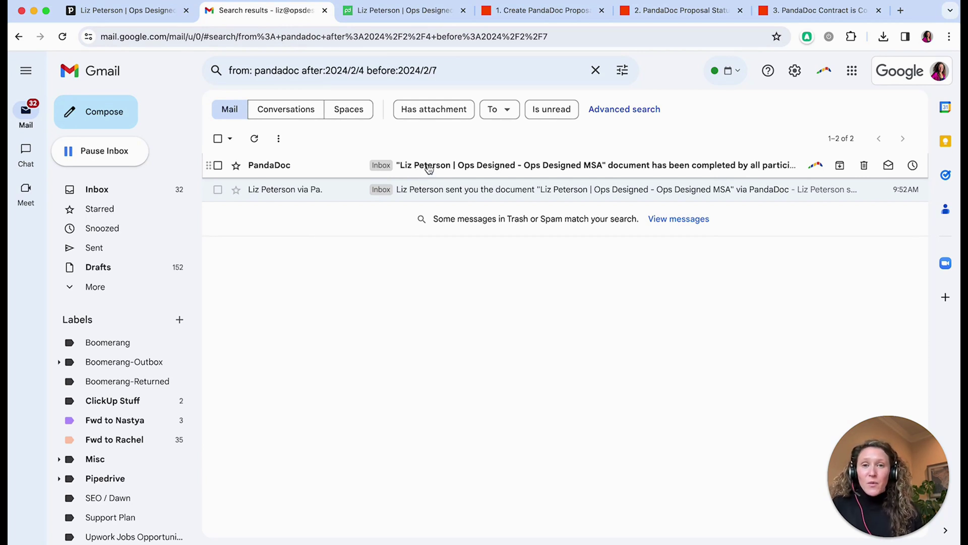
click(142, 14)
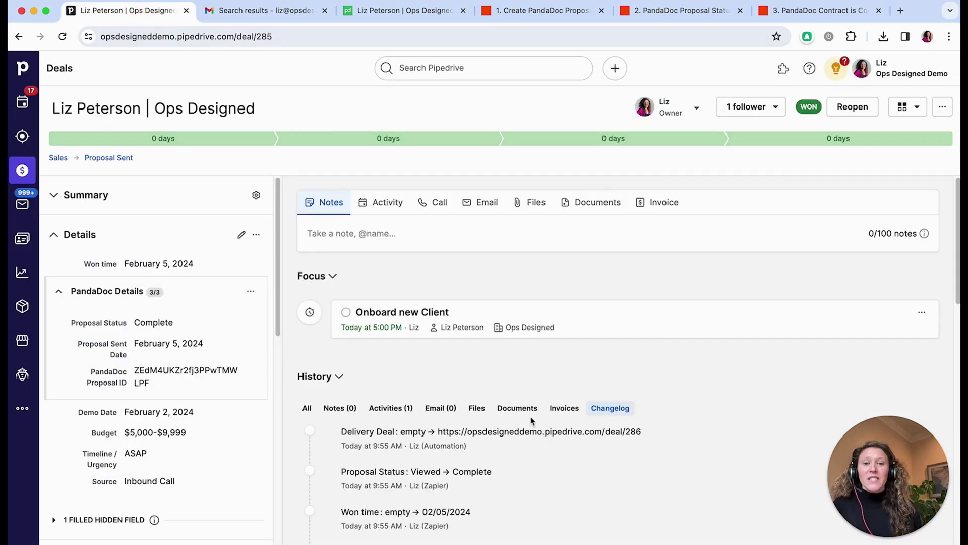
Filter the deal history to Files, showing the 783KB Ops Designed MSA
click(474, 407)
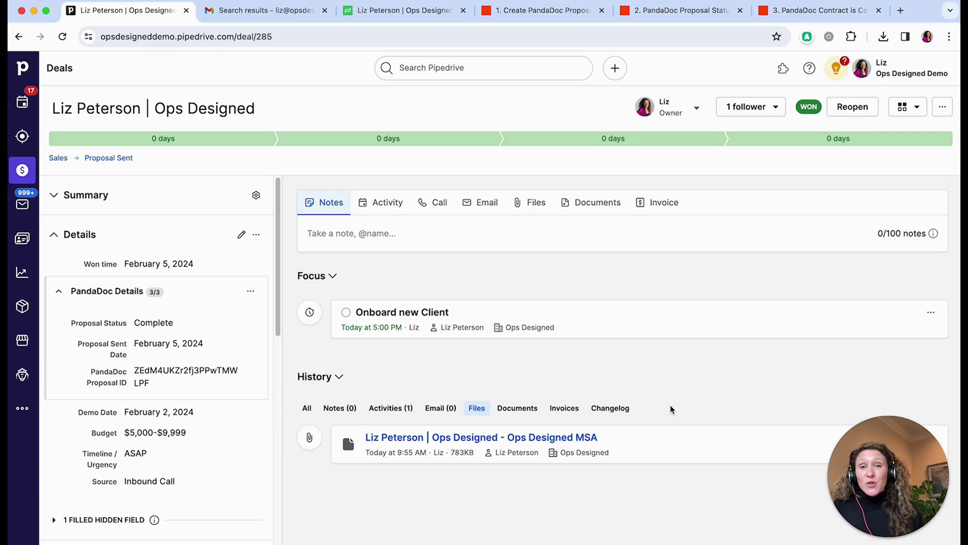
mouse_move(605, 149)
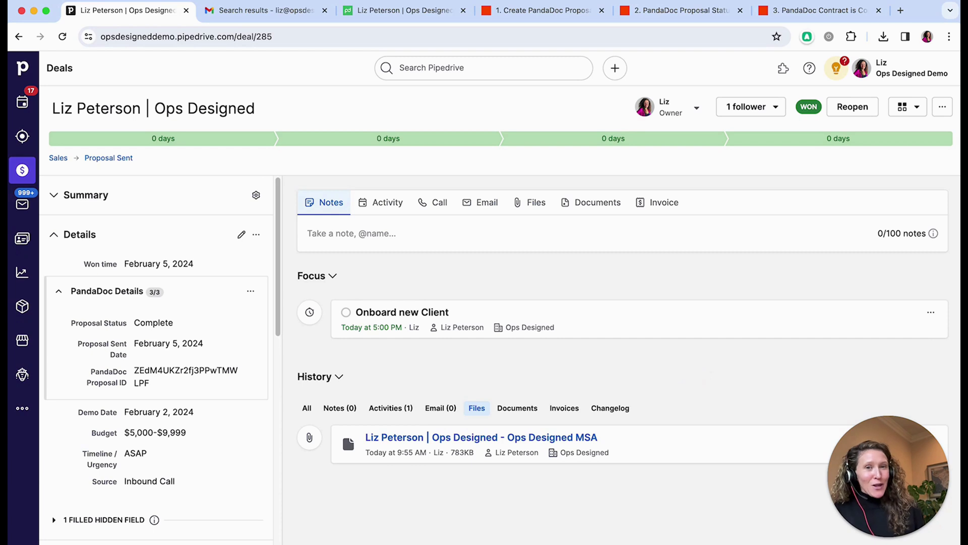
Inspect the Create PandaDoc Proposal zap's Deal Matching Filter trigger, then go back to the Pipedrive deal
click(529, 15)
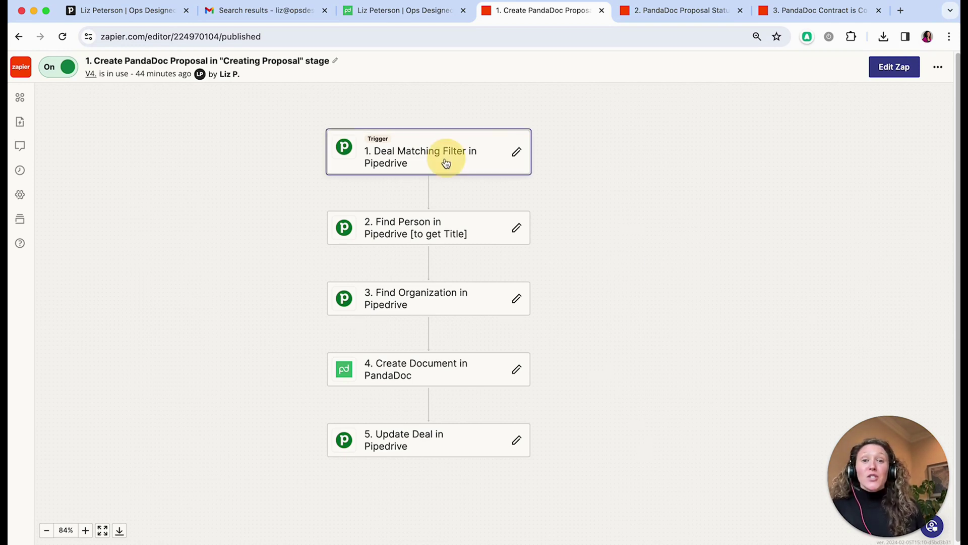
click(426, 160)
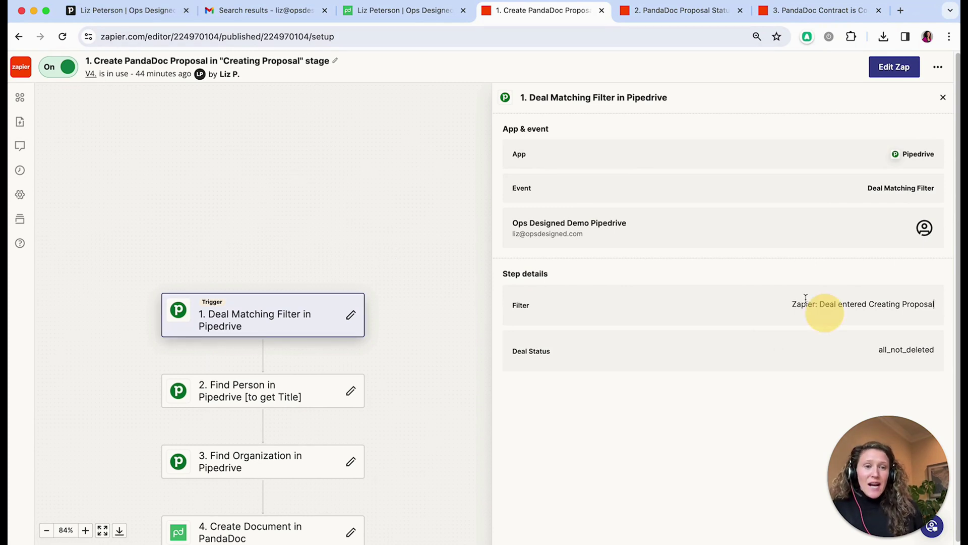
drag(806, 304, 915, 301)
click(81, 11)
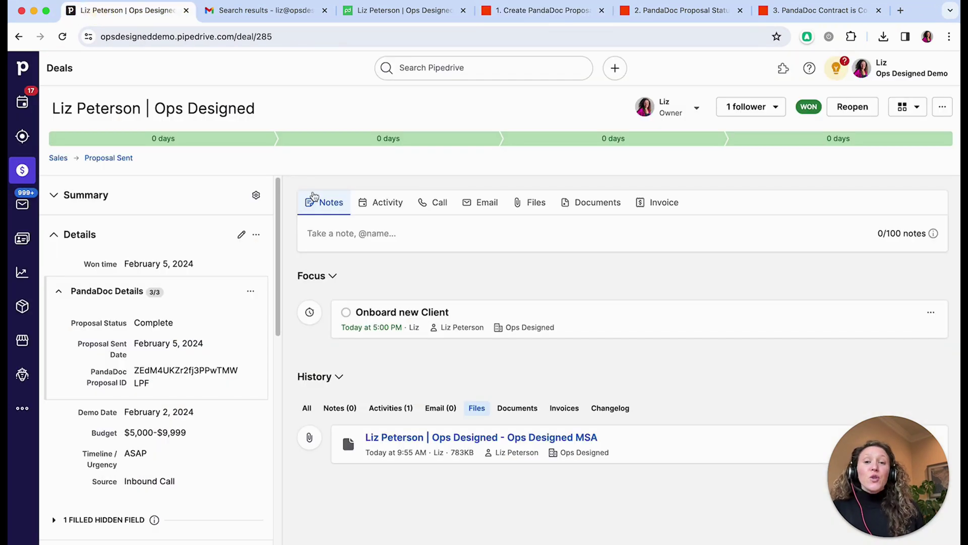
Search 'propos', apply the 'Zapier: Create & Send Proposal' deal filter and open its conditions for editing
click(22, 170)
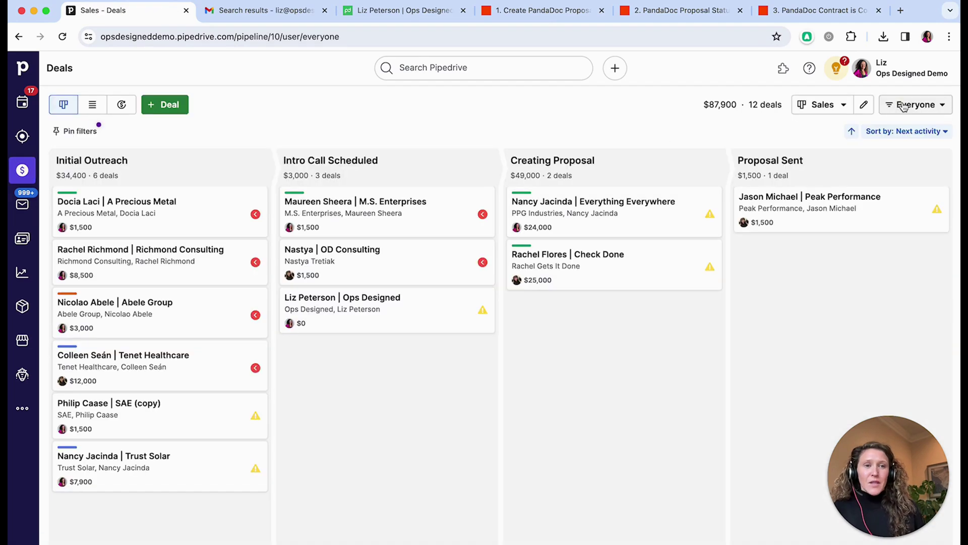
click(916, 105)
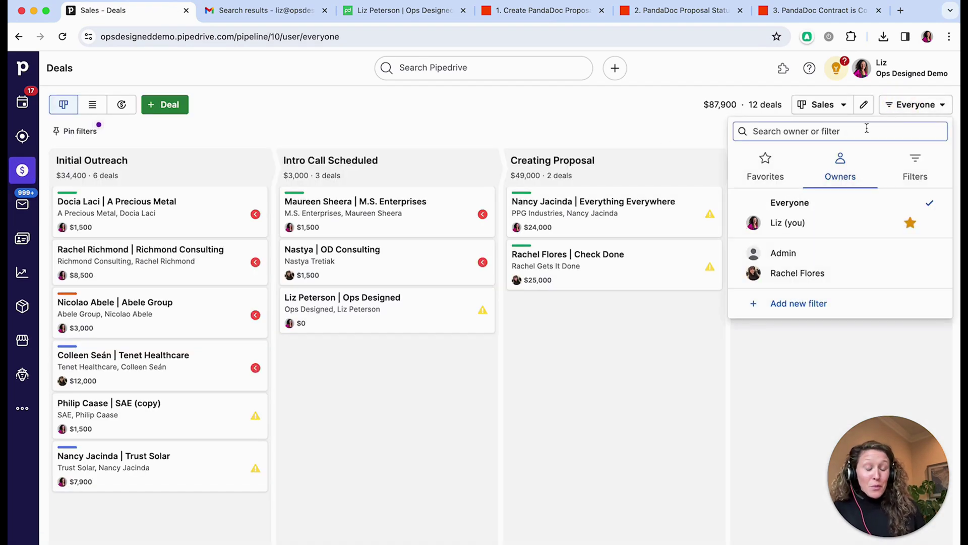
text(propos)
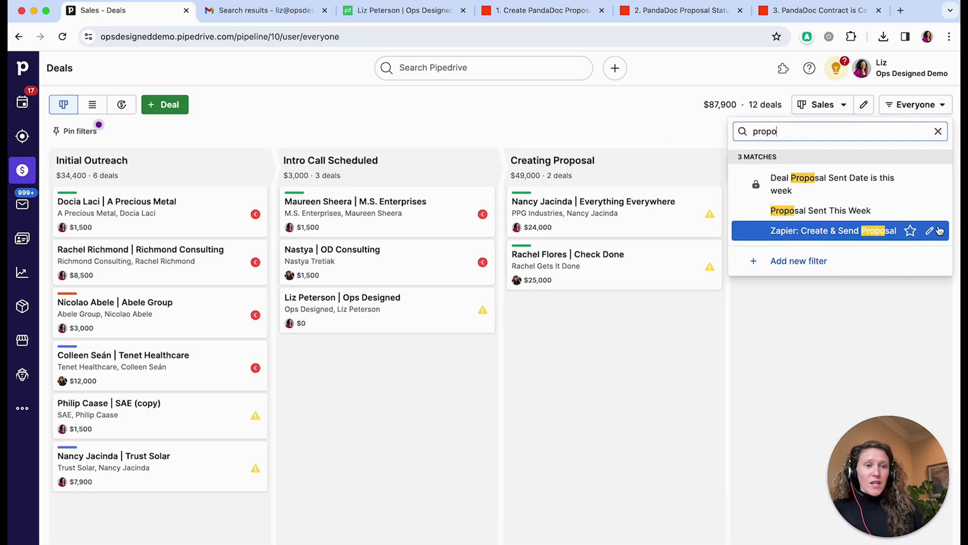
click(938, 231)
click(943, 105)
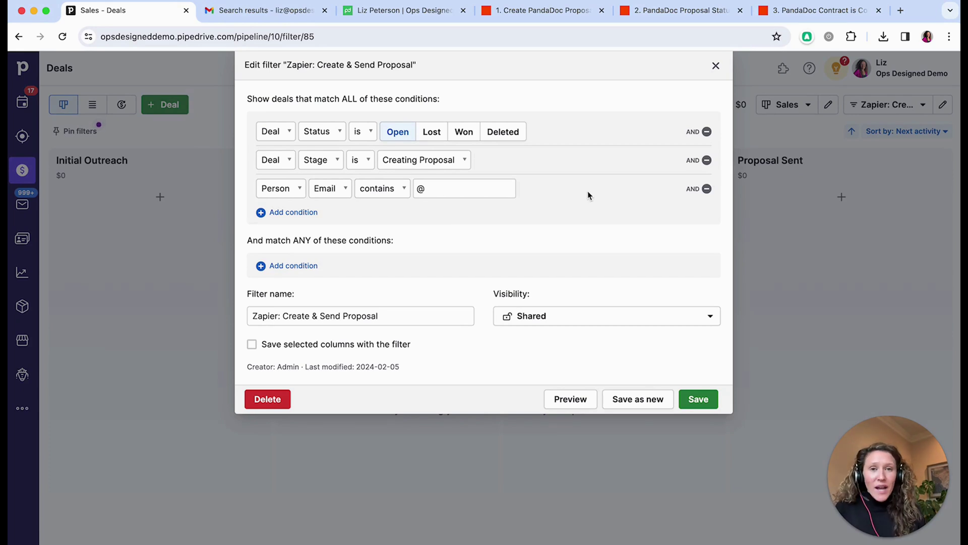
click(541, 14)
Look over the Find Person and Find Organization step settings in the proposal zap
scroll(386, 190, down, 5)
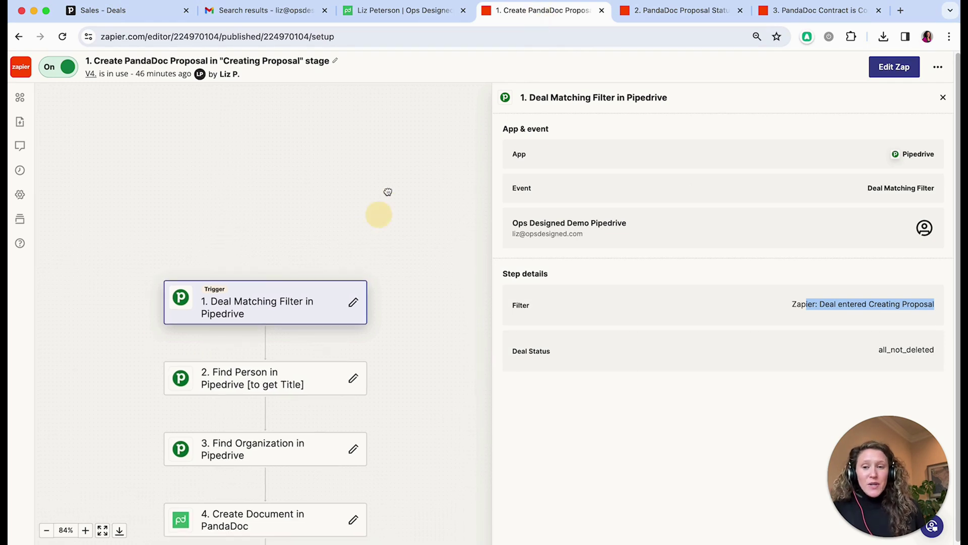
scroll(397, 261, down, 2)
click(303, 245)
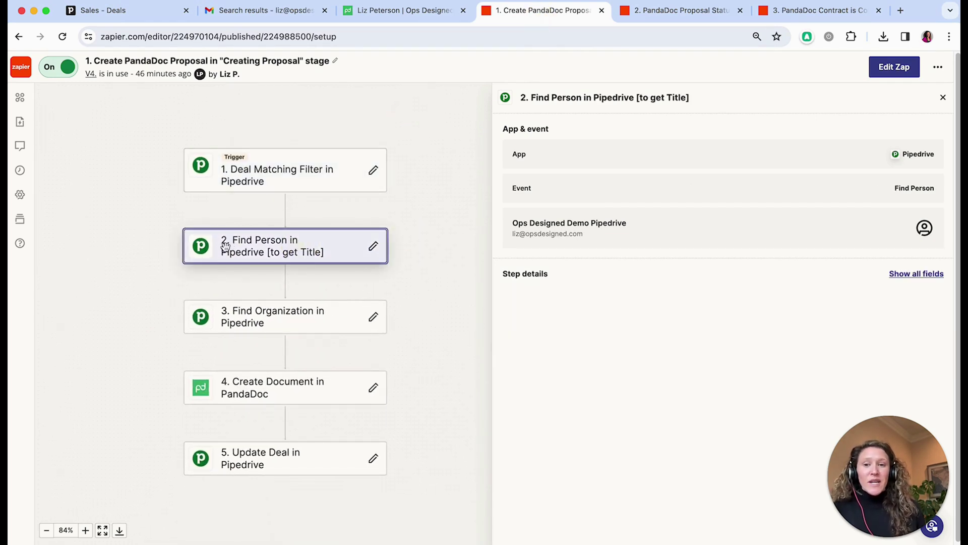
click(276, 322)
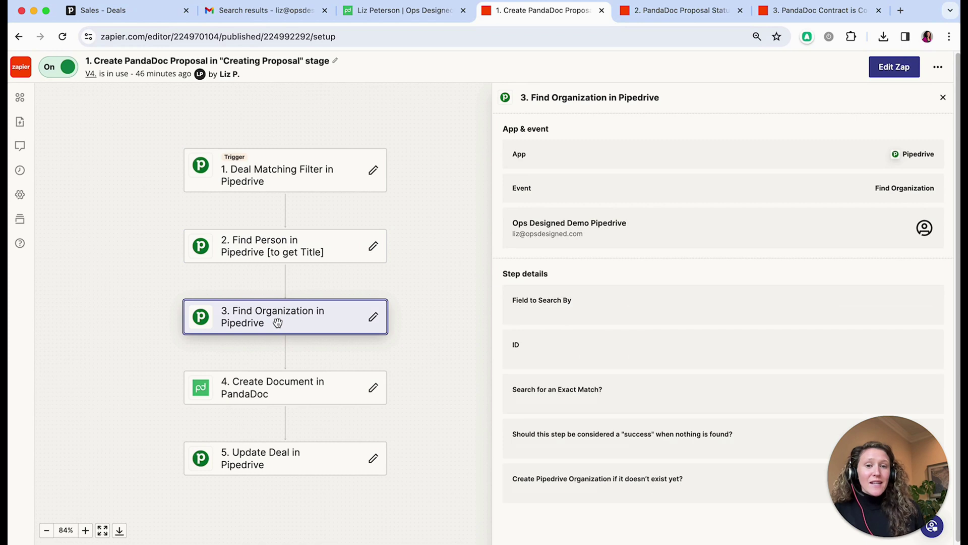
click(276, 251)
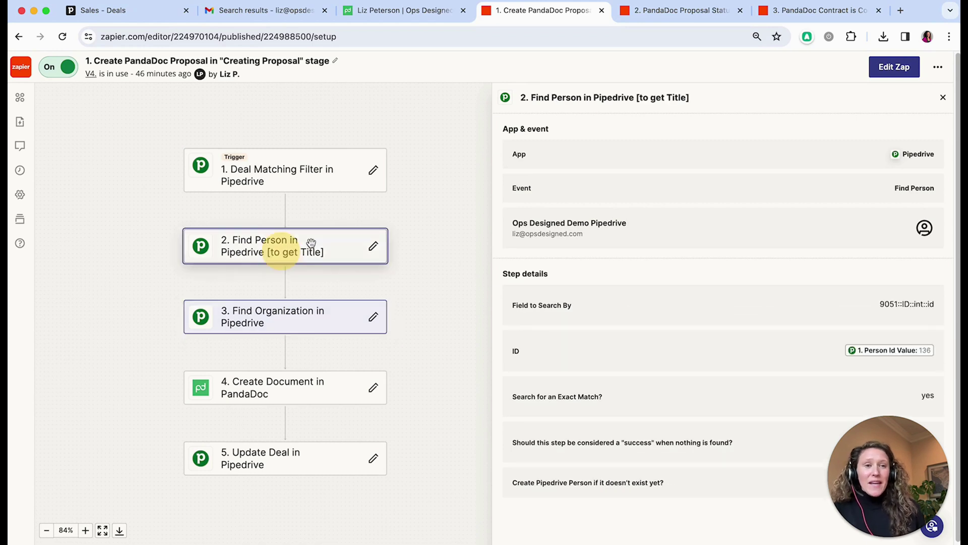
Edit a draft of the zap and confirm the Pipedrive trigger, showing sample deal ID 278
click(892, 67)
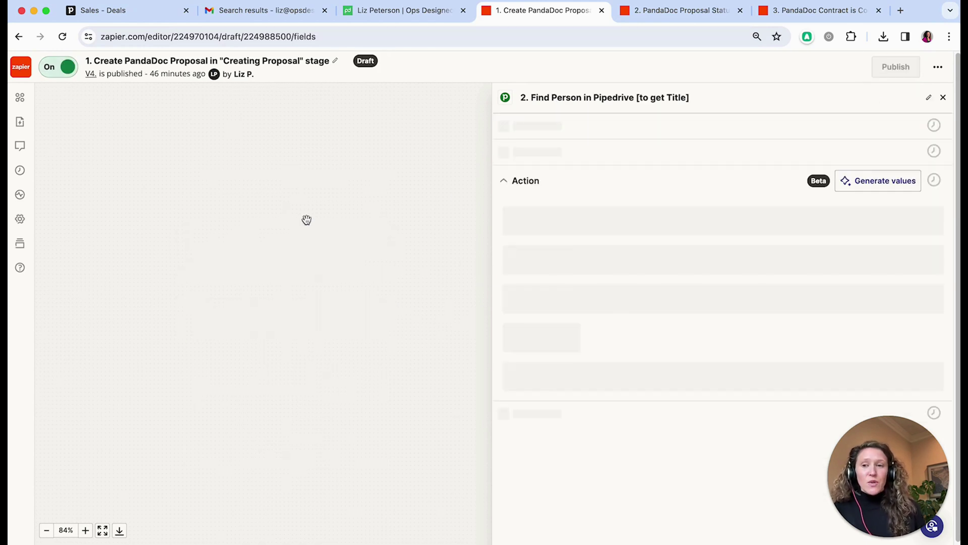
scroll(619, 218, down, 1)
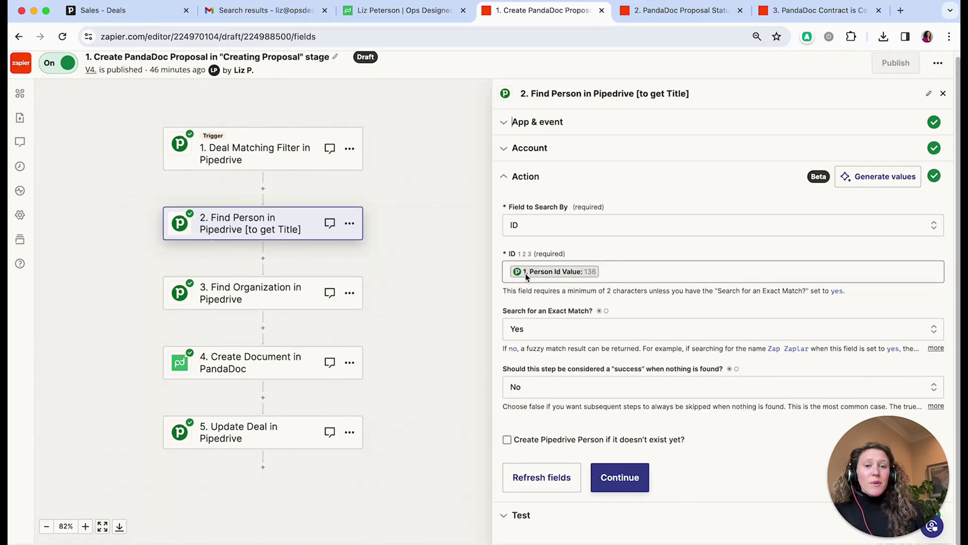
click(241, 159)
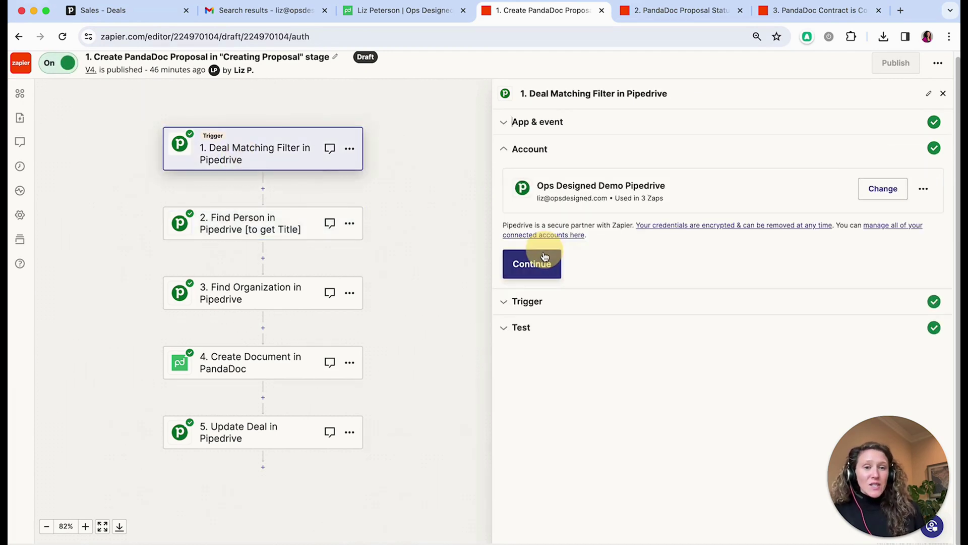
click(533, 258)
click(621, 326)
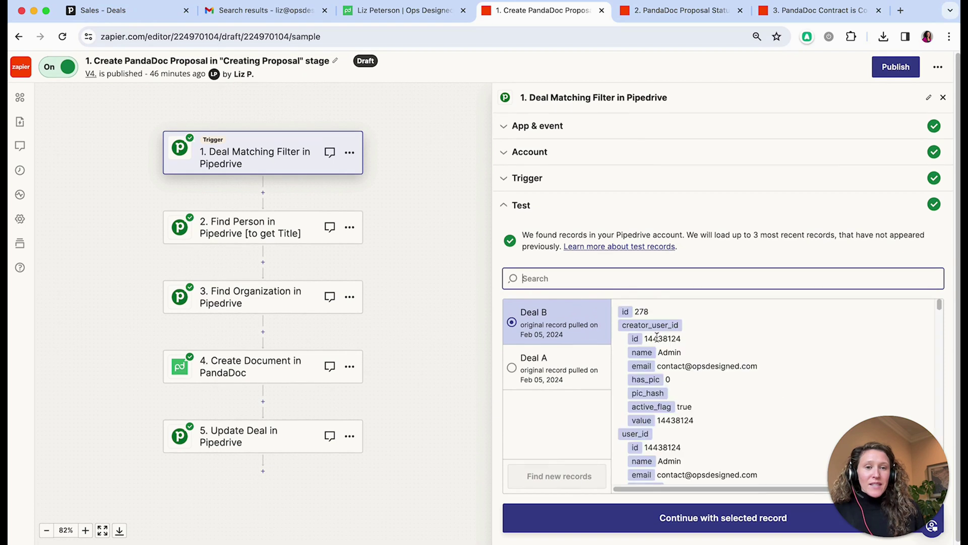
double_click(641, 312)
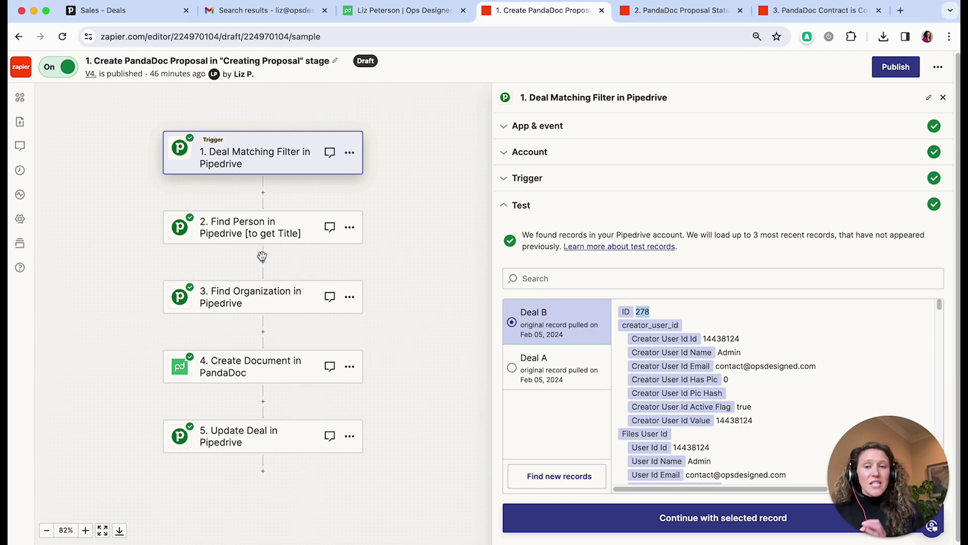
Confirm the Find Person and Find Organization setups and check the trigger data feeding their ID fields
click(259, 231)
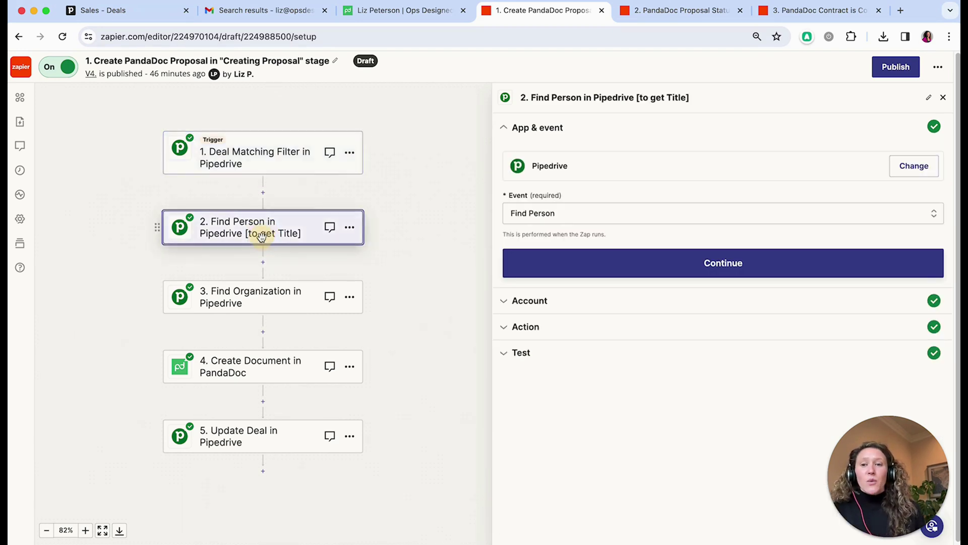
click(600, 271)
click(551, 273)
click(624, 280)
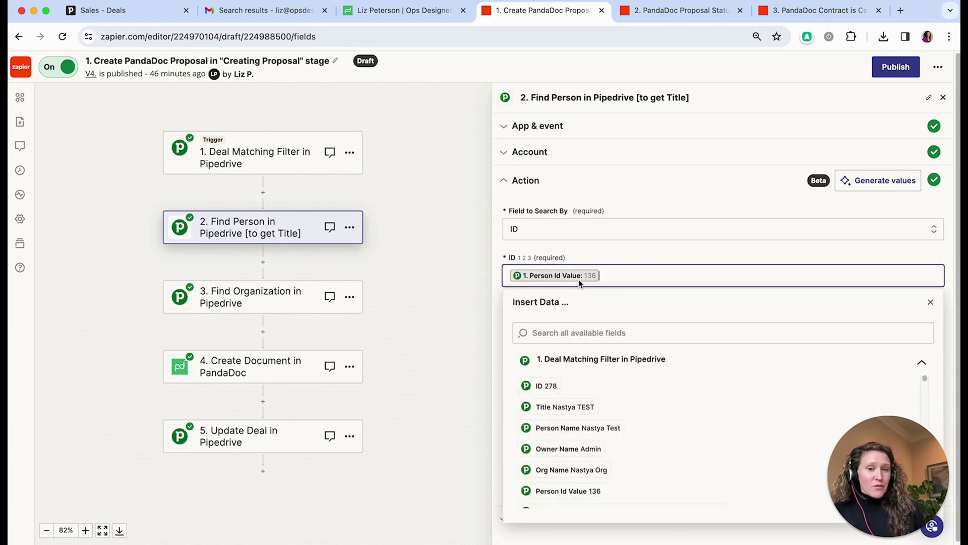
click(605, 200)
click(282, 297)
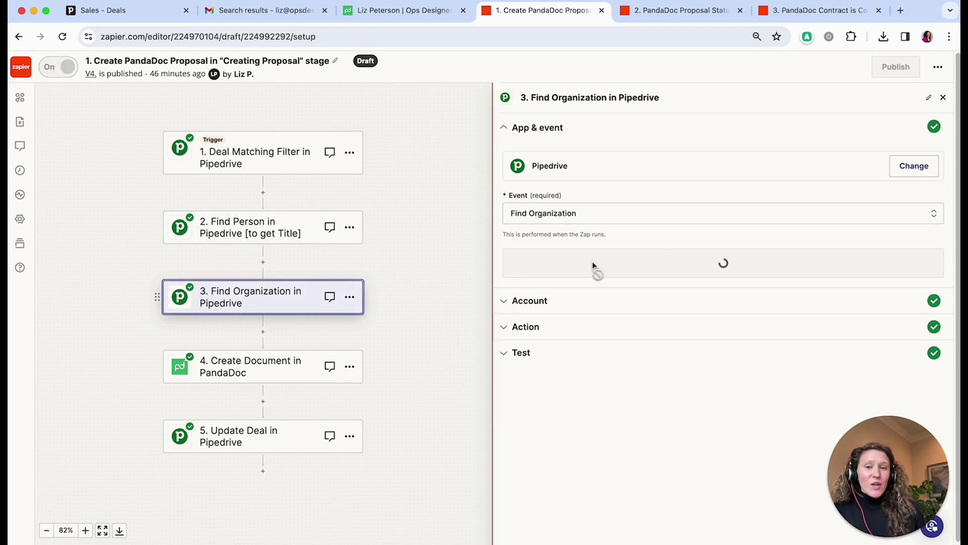
click(547, 267)
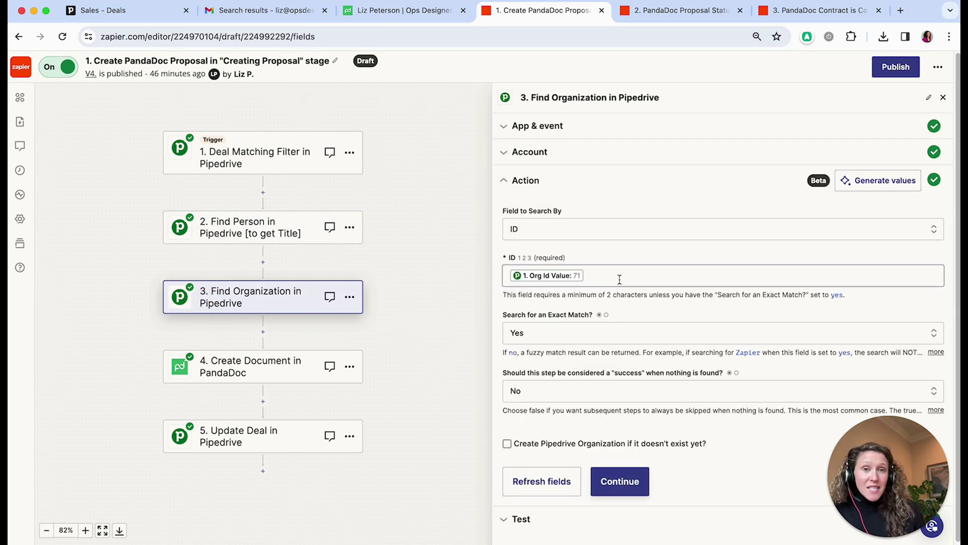
click(255, 373)
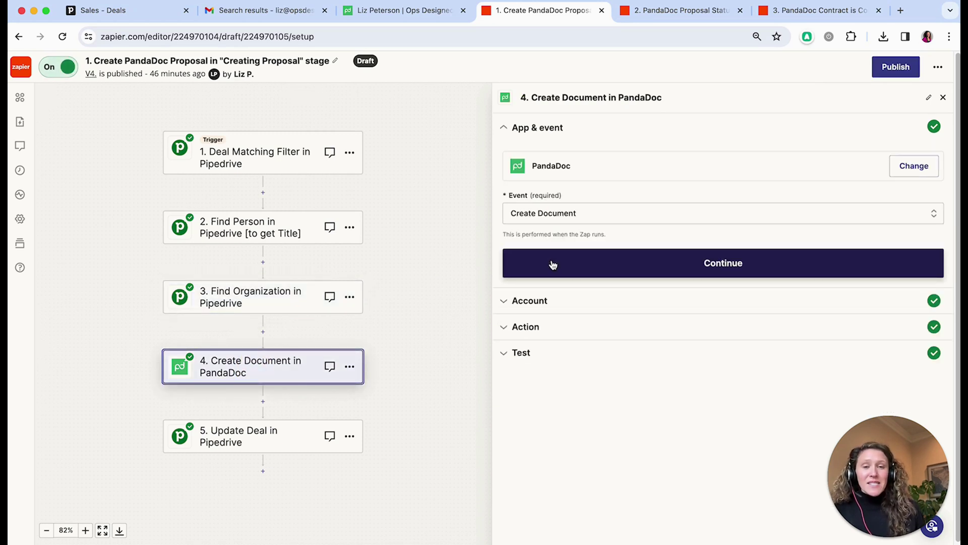
Confirm the Create Document PandaDoc app and account, and check the chosen PandaDoc template
click(553, 265)
click(549, 263)
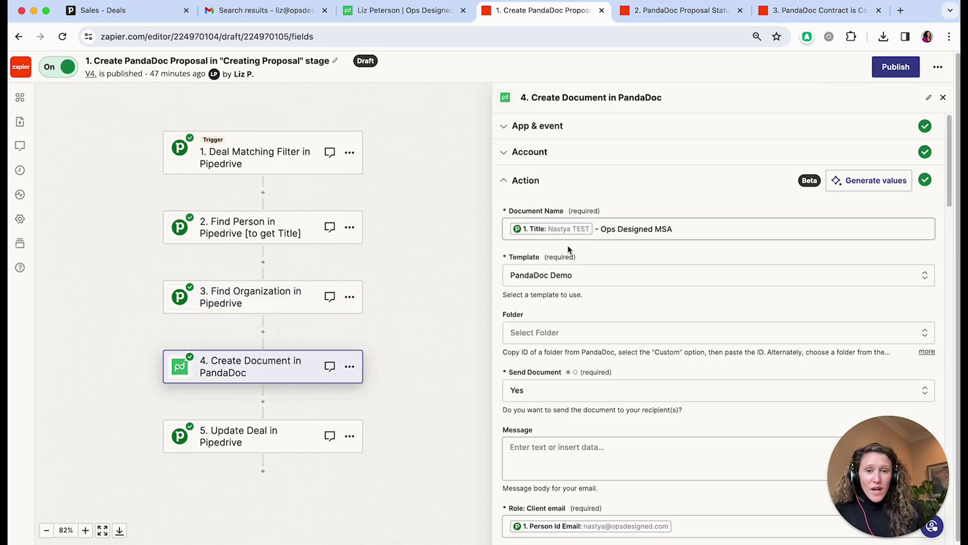
click(572, 280)
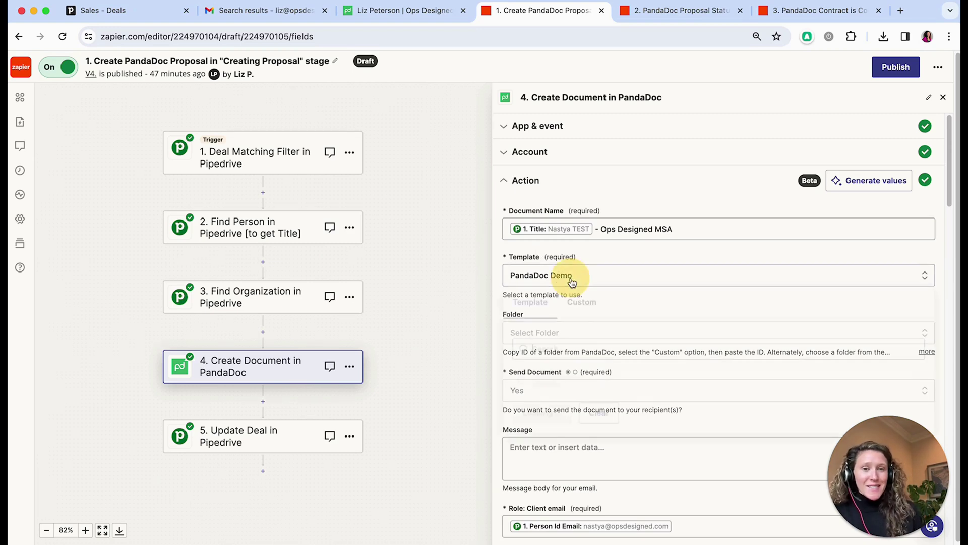
click(573, 281)
click(572, 280)
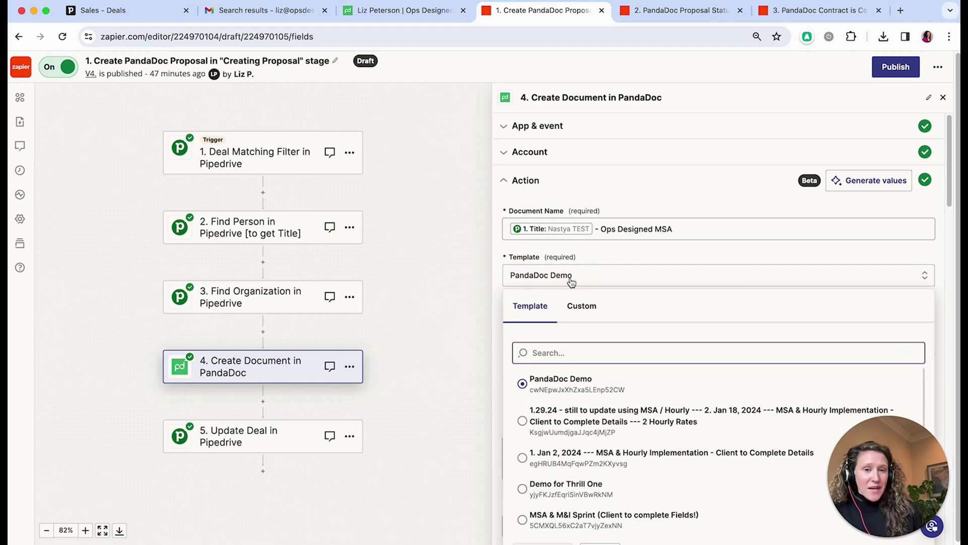
triple_click(580, 211)
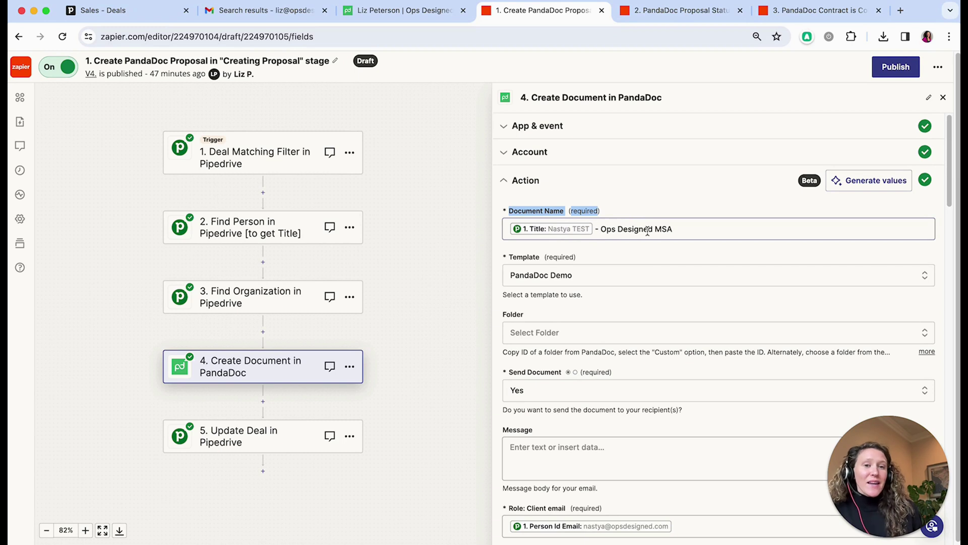
Scroll through the Create Document fields to review the Org and Person token mappings
scroll(677, 228, down, 5)
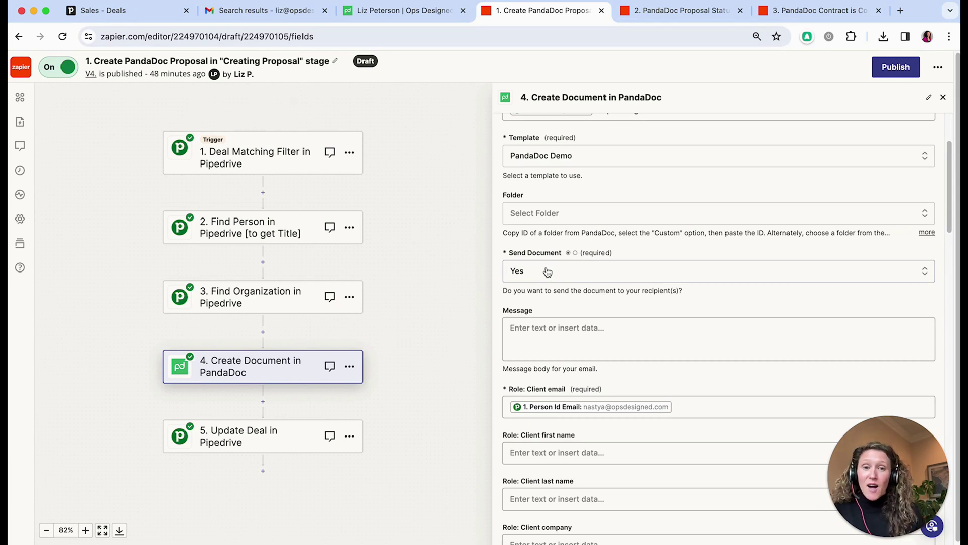
scroll(550, 272, down, 5)
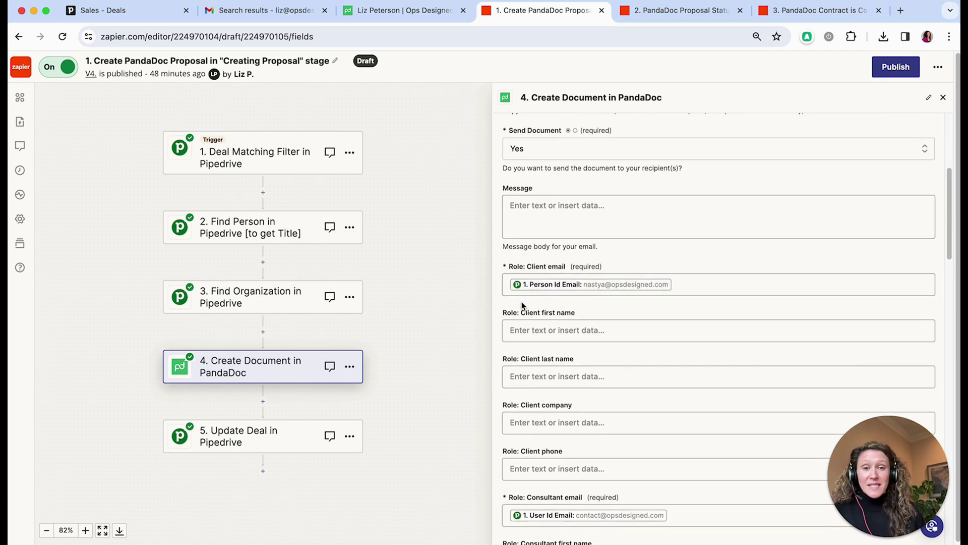
scroll(535, 267, down, 4)
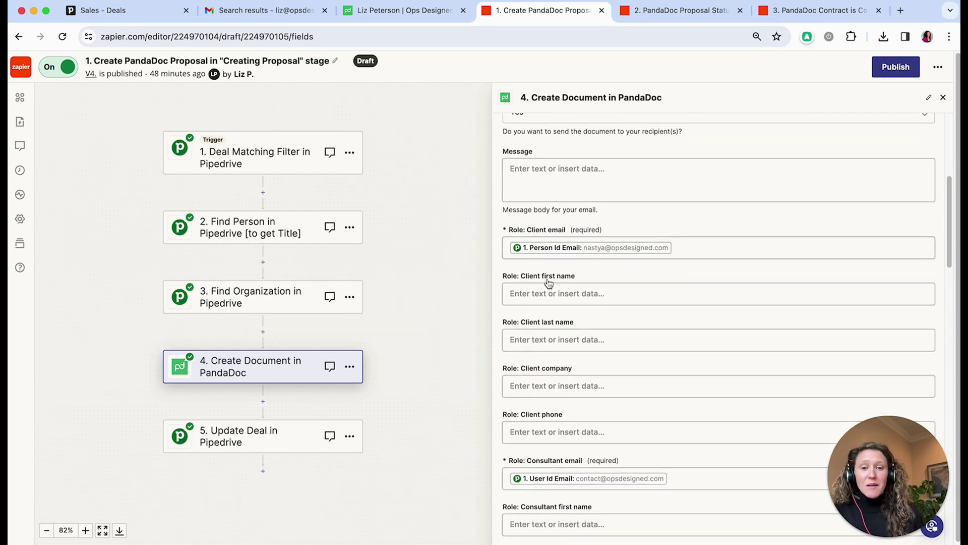
scroll(545, 272, down, 4)
scroll(627, 343, down, 6)
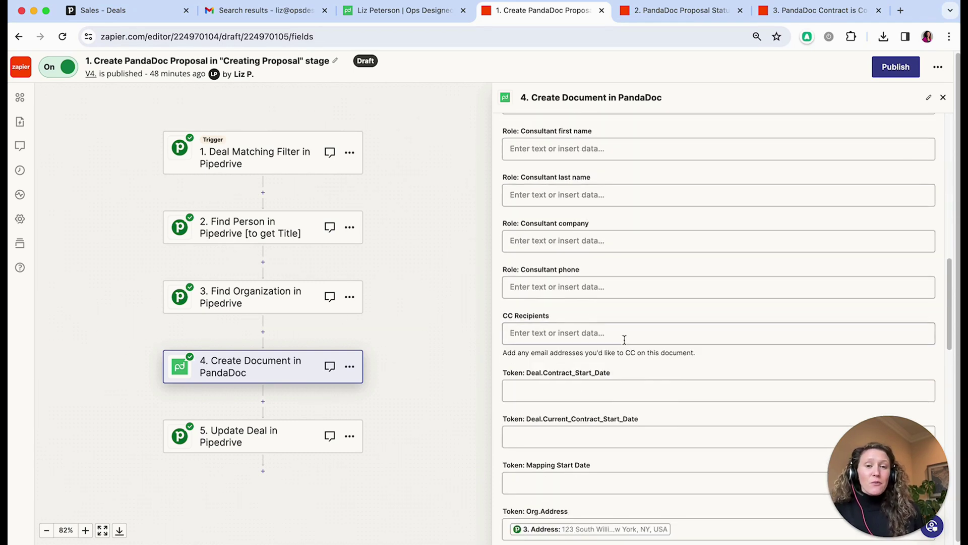
scroll(624, 336, down, 4)
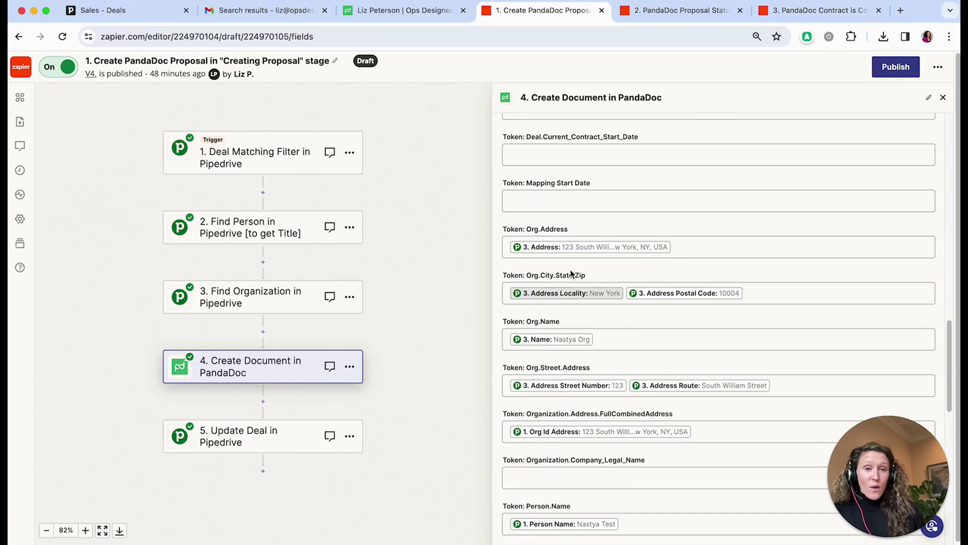
scroll(517, 225, down, 2)
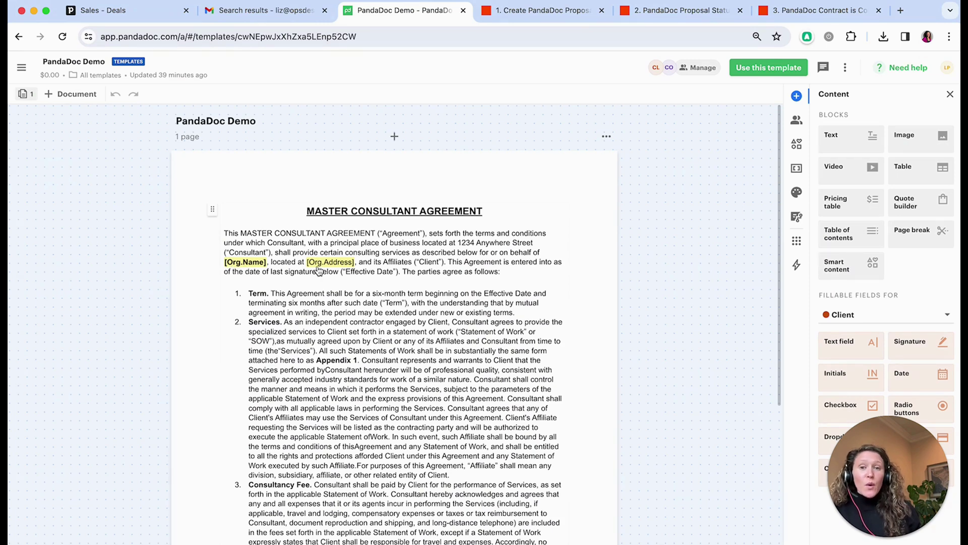
Scroll the agreement down to the signing block with [Person.Name], [Person.Title] and address tokens
scroll(321, 272, down, 7)
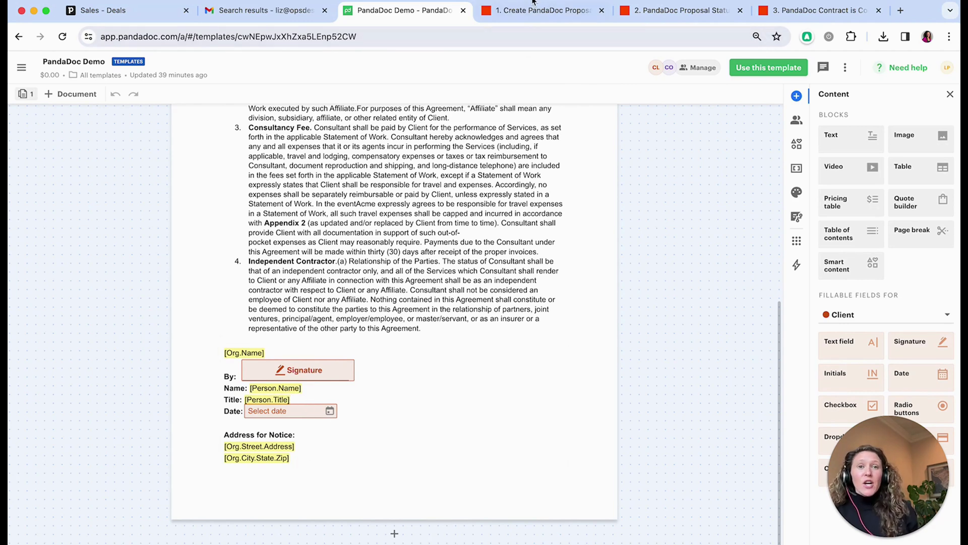
Back in the proposal zap, complete the Create Document step and open Update Deal setting Stage to Proposal Sent
click(536, 14)
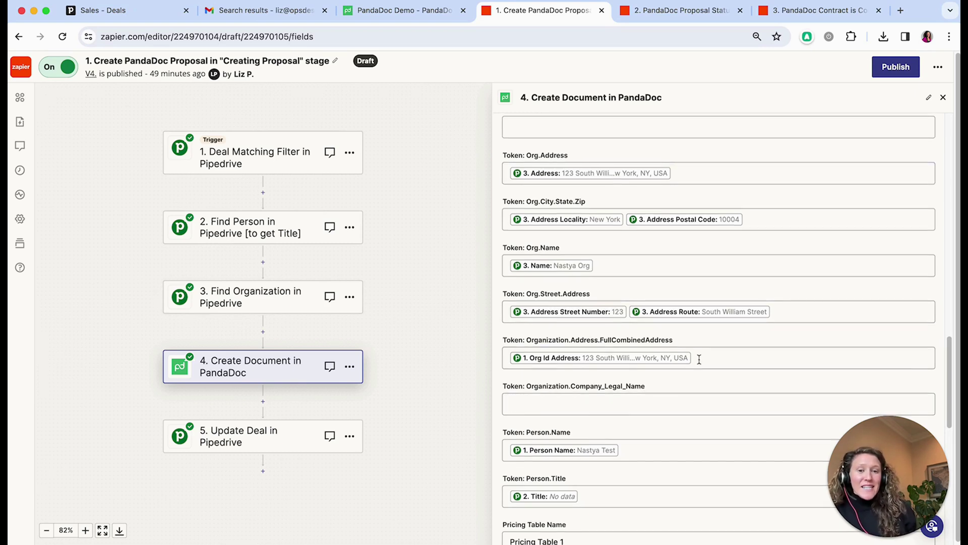
scroll(699, 360, down, 5)
scroll(626, 345, down, 15)
click(620, 499)
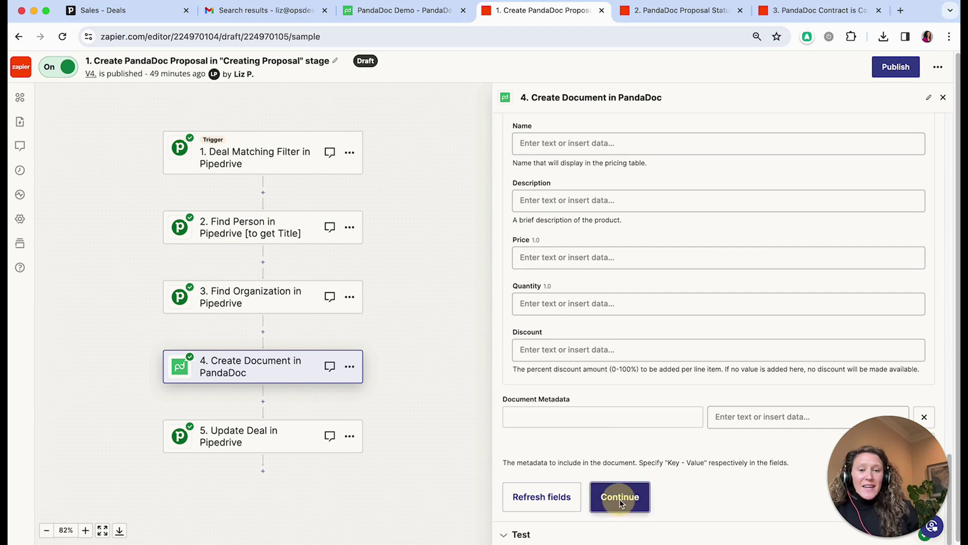
click(243, 441)
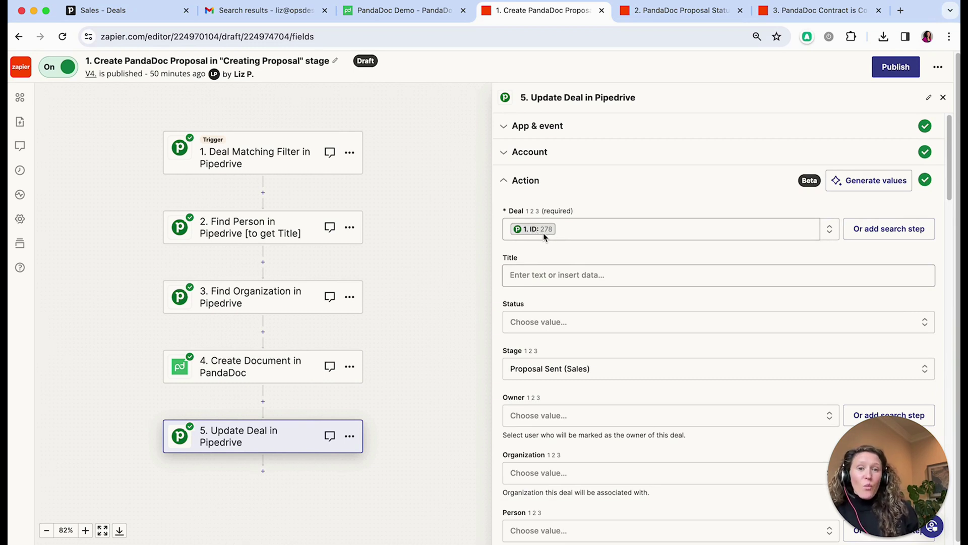
scroll(585, 237, down, 10)
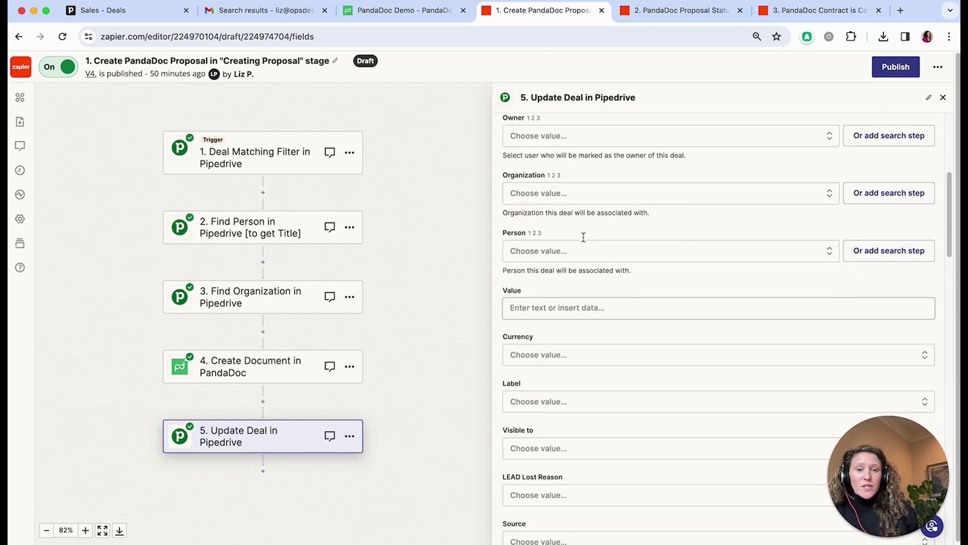
scroll(577, 248, down, 10)
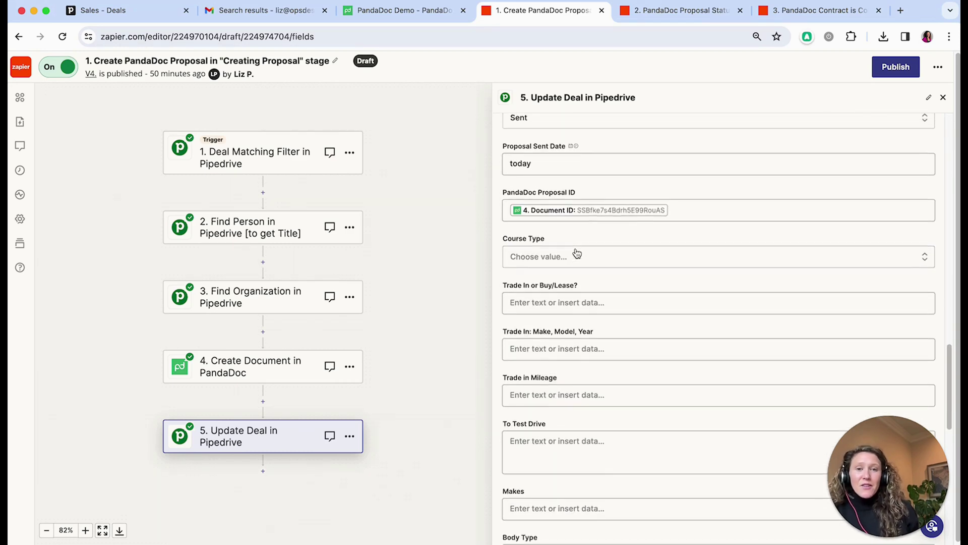
drag(508, 217, 605, 216)
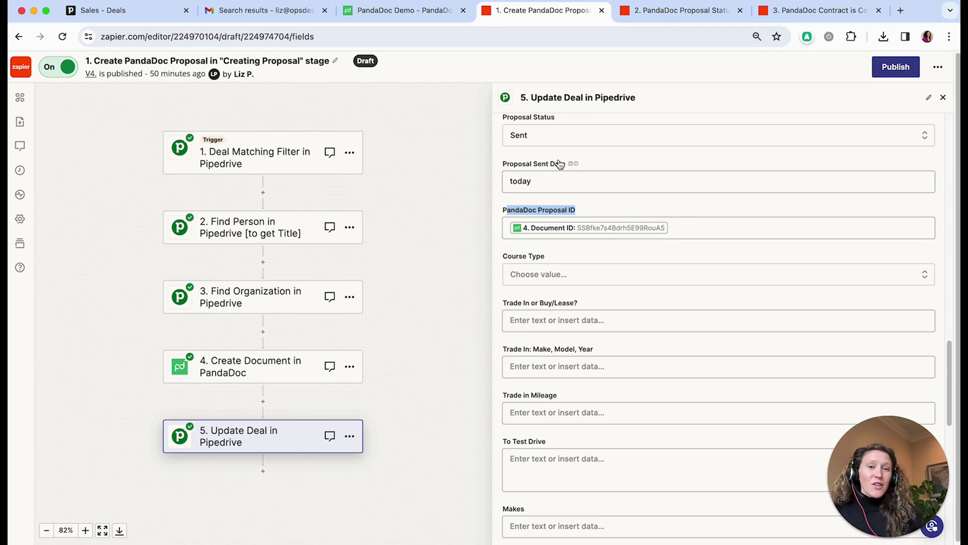
scroll(631, 169, down, 1)
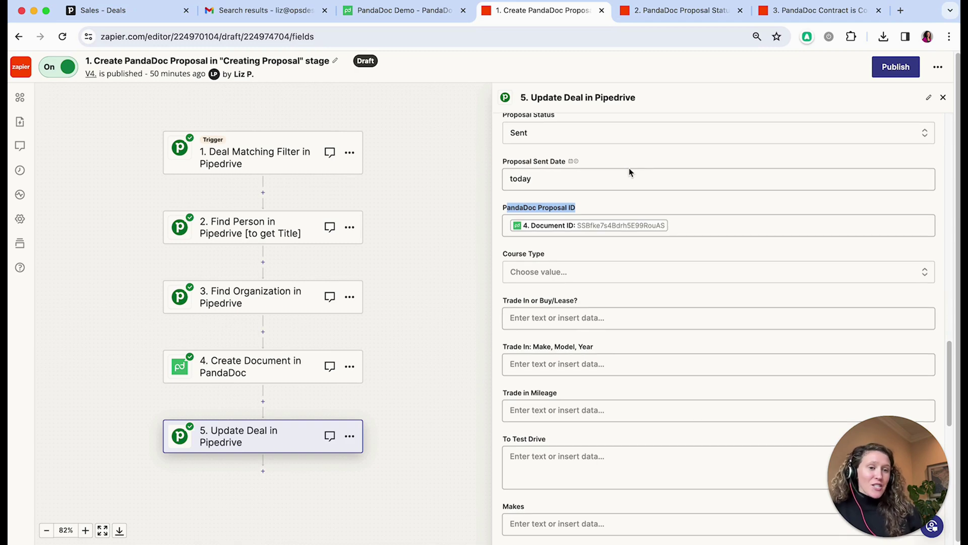
scroll(573, 202, down, 12)
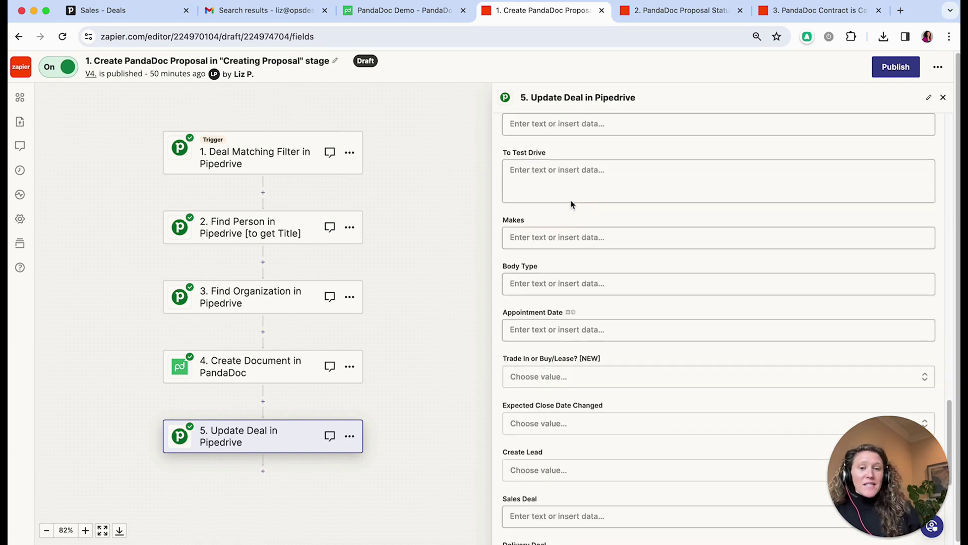
scroll(582, 238, down, 1)
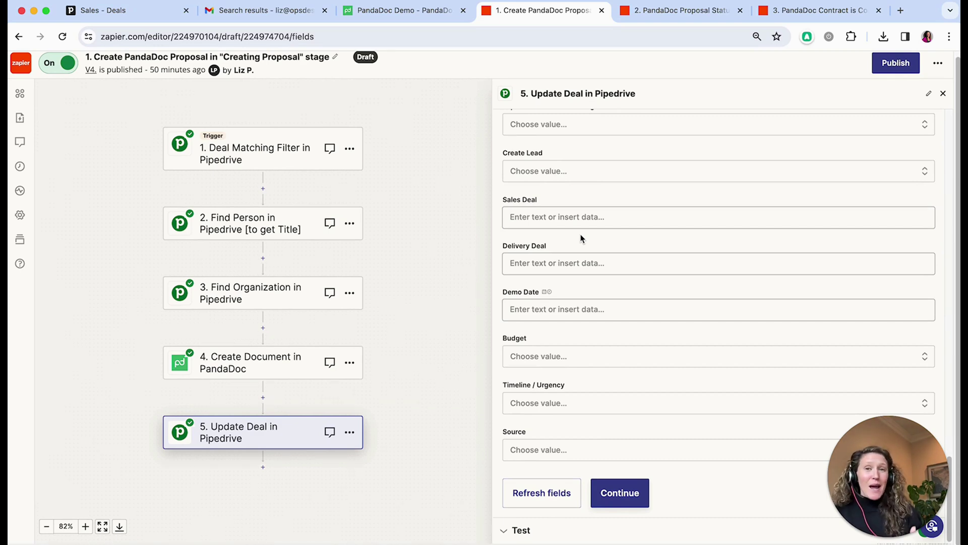
Review the 'Zapier: Create & Send Proposal' deal filter in Pipedrive, then open the '2. PandaDoc Proposal Status' zap
click(130, 11)
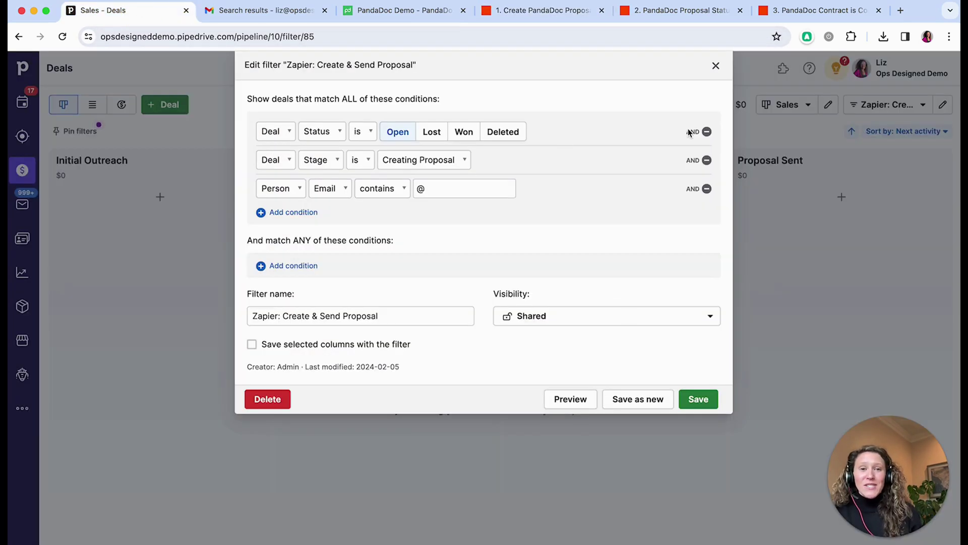
click(714, 65)
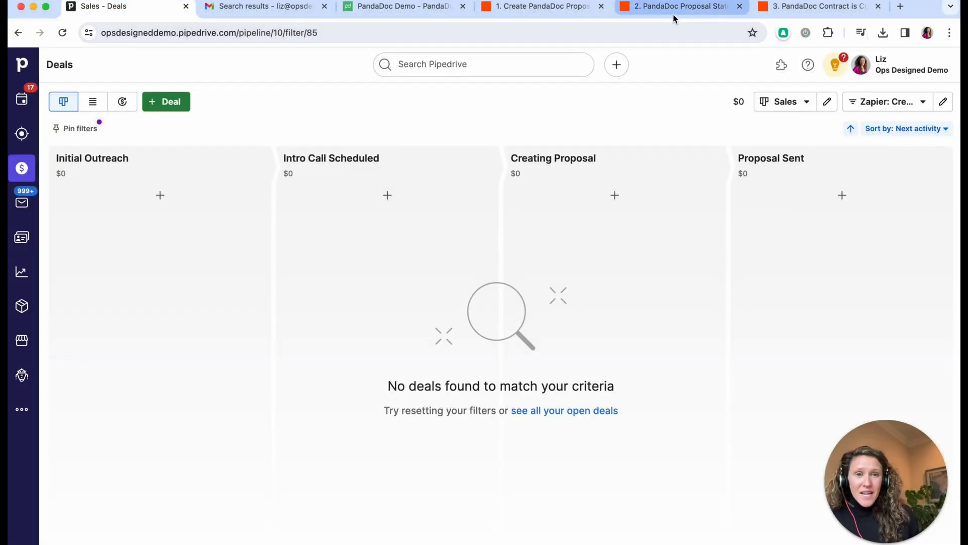
click(673, 10)
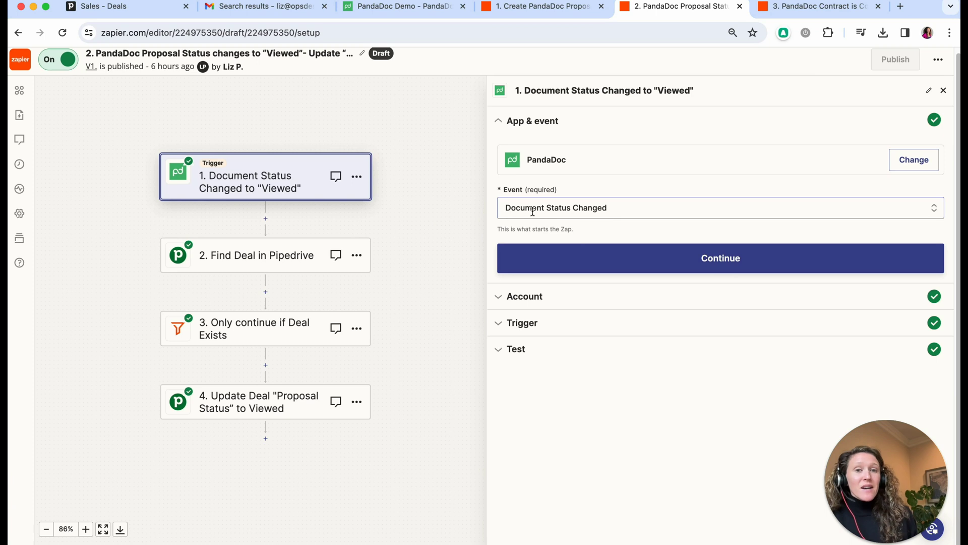
Display the Viewed zap's PandaDoc trigger fields: PandaDoc Demo template documents with status Viewed
click(594, 256)
click(532, 264)
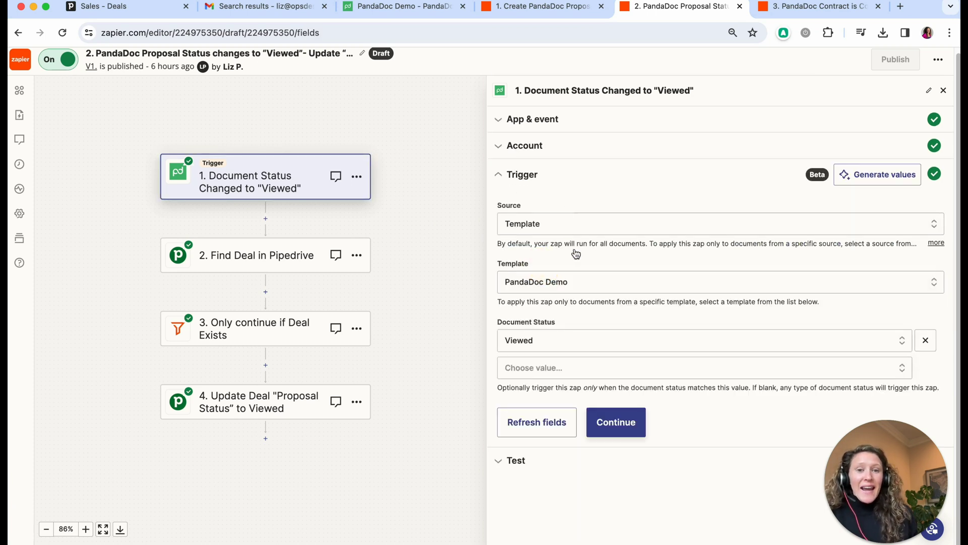
mouse_move(488, 270)
mouse_down()
mouse_move(541, 275)
mouse_move(497, 264)
mouse_up()
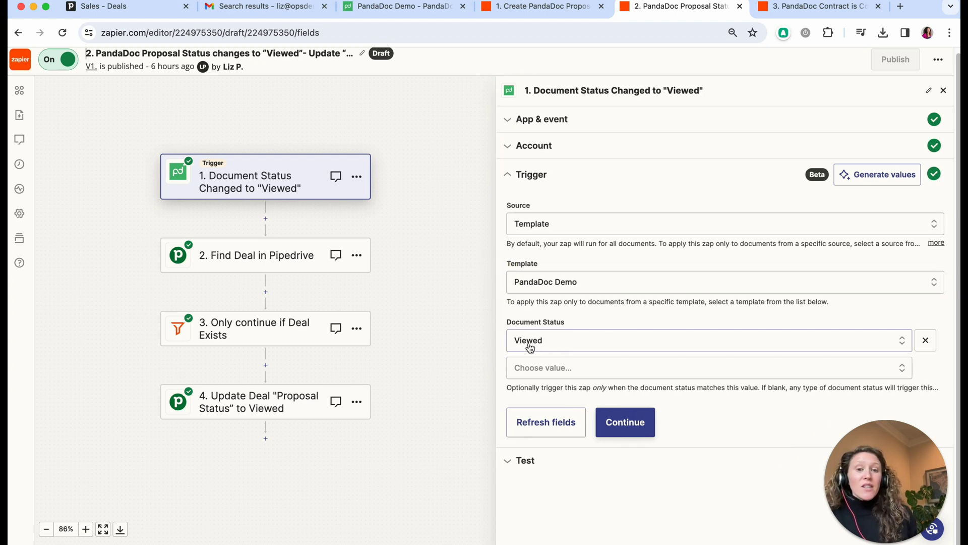
click(639, 422)
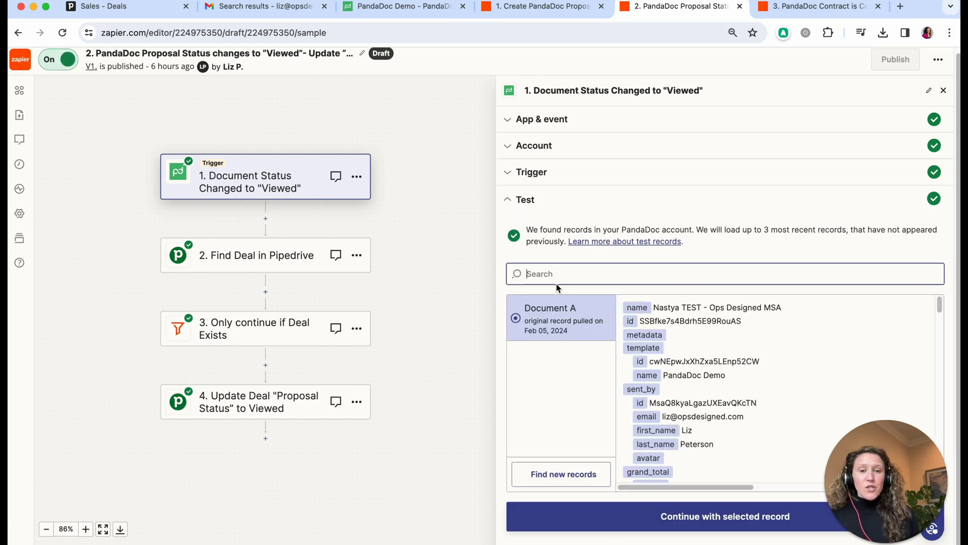
click(527, 183)
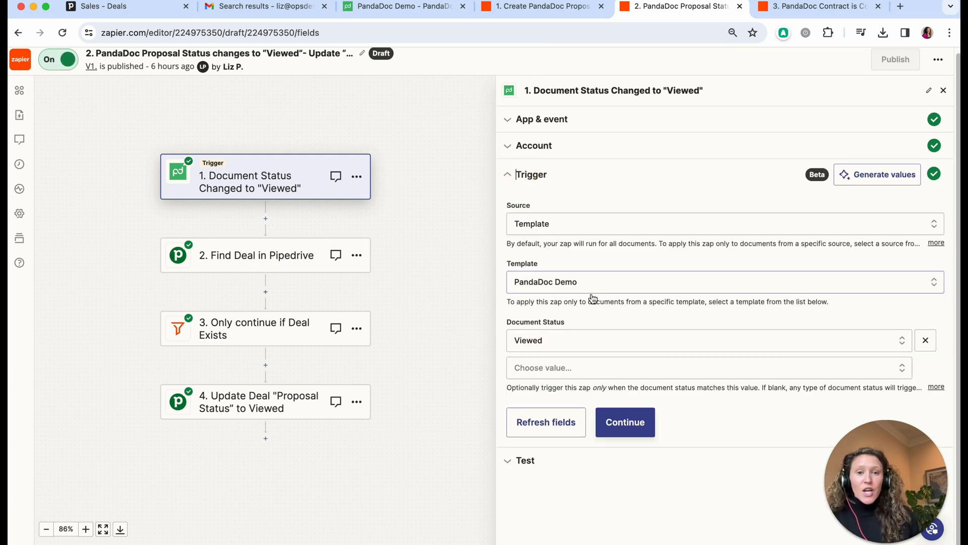
Review the Find Deal in Pipedrive search by PandaDoc Proposal ID, comparing it with the first zap
click(296, 266)
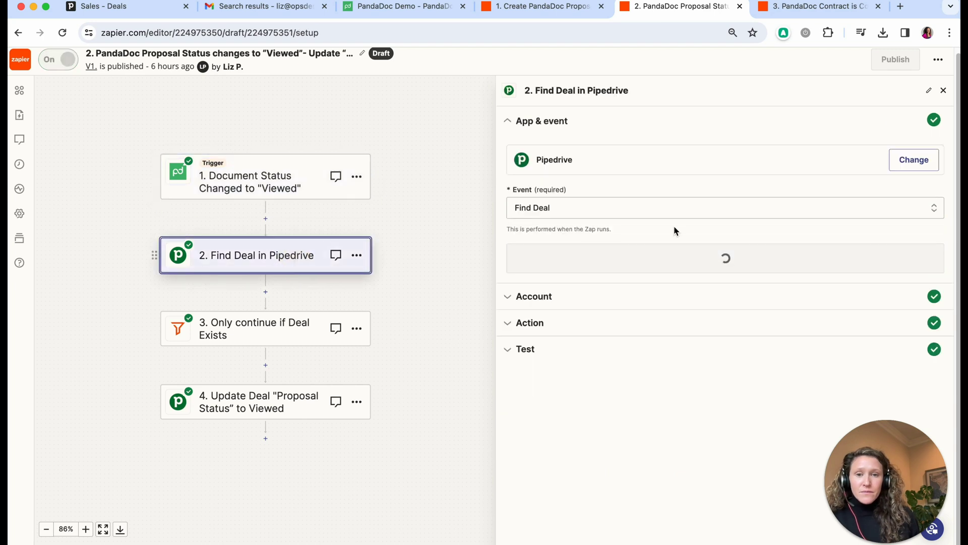
click(542, 271)
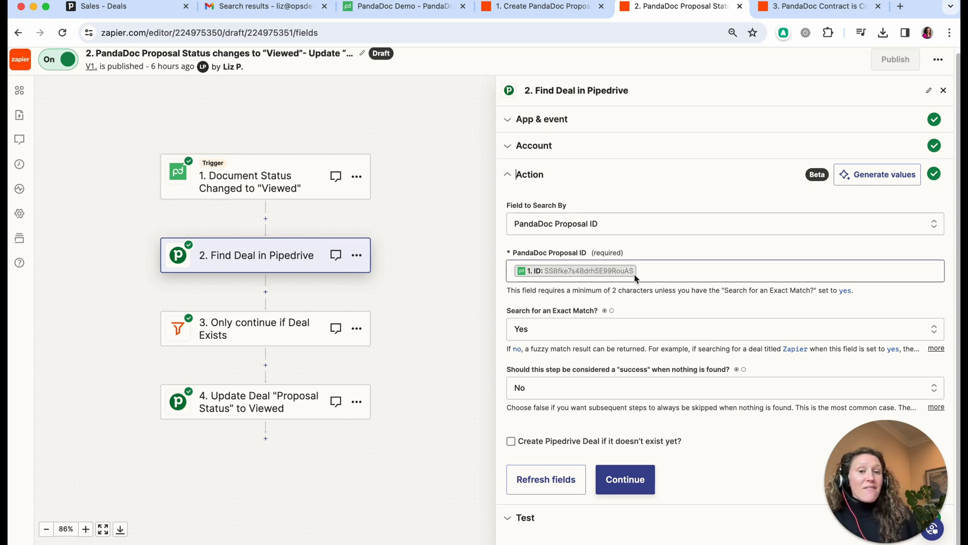
click(535, 7)
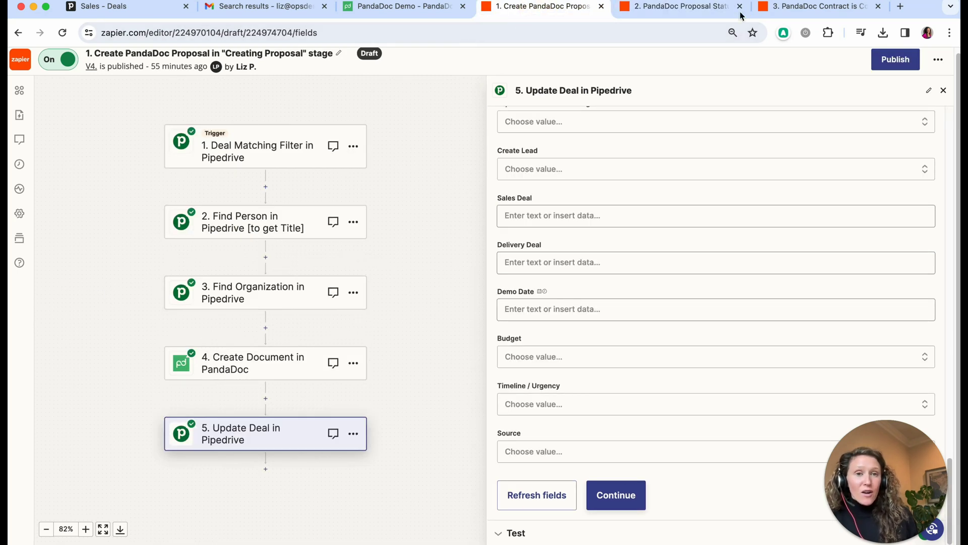
click(697, 9)
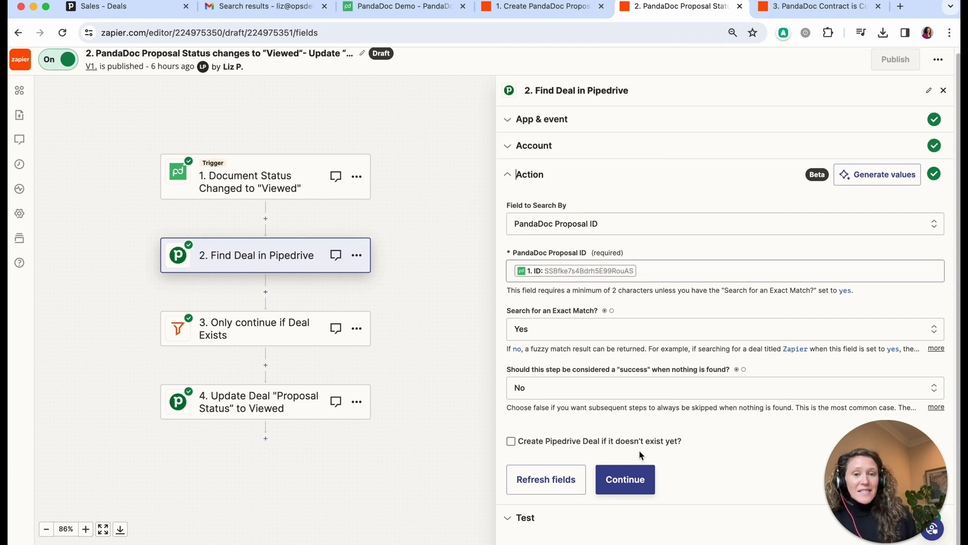
click(628, 479)
Check the deal-exists filter and advance to the Pipedrive Update Deal step
click(618, 513)
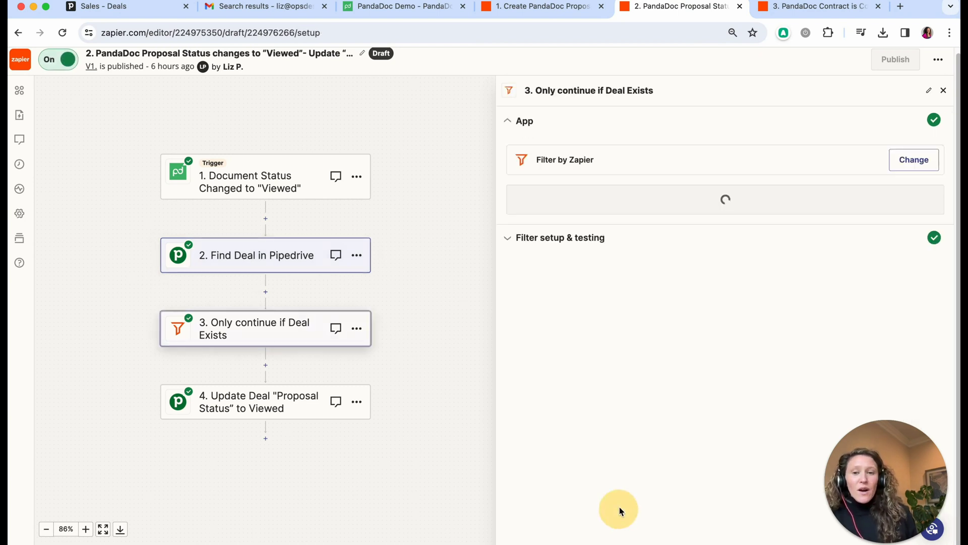
click(563, 208)
click(617, 389)
click(610, 258)
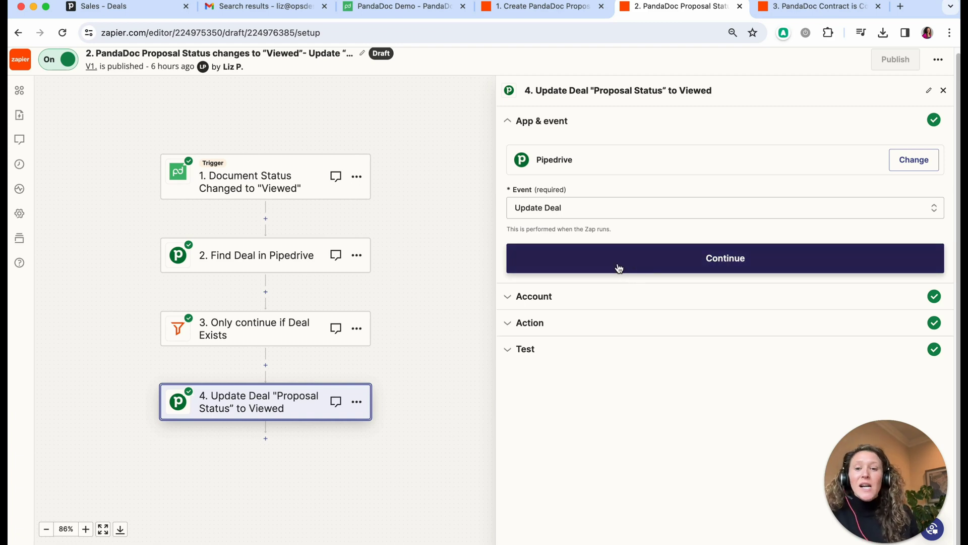
Open the Update Deal action fields and search the page for 'panda' to find Proposal Status
click(619, 265)
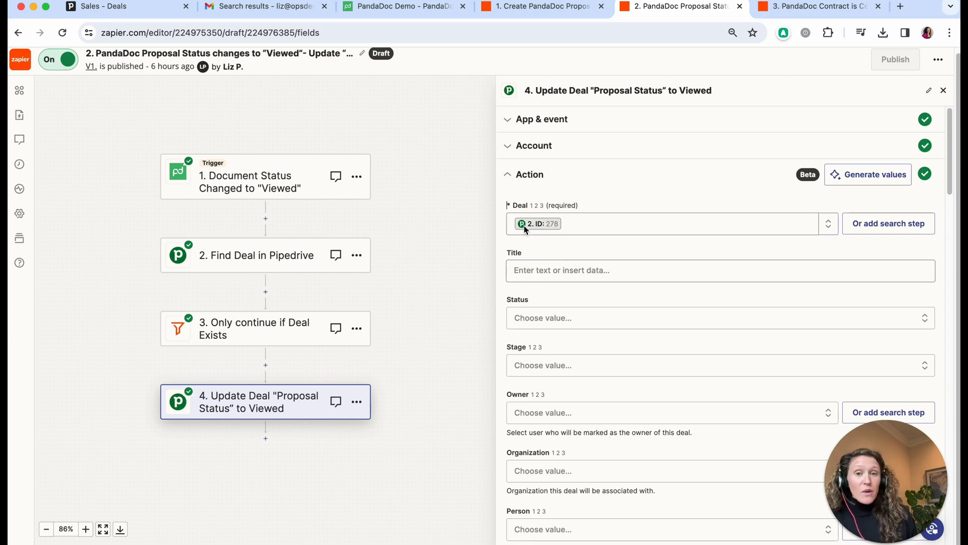
scroll(574, 243, down, 3)
scroll(574, 243, down, 6)
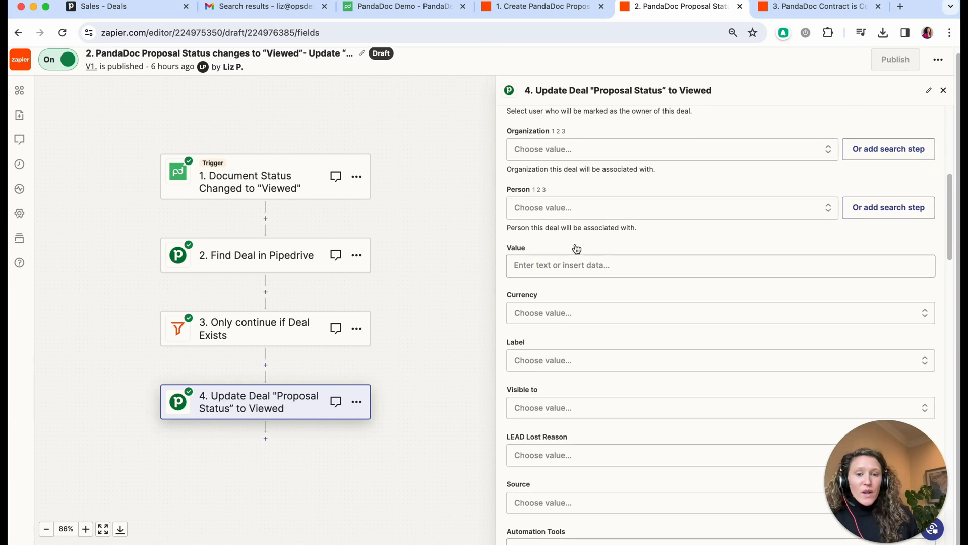
key(super+f)
text(pandad)
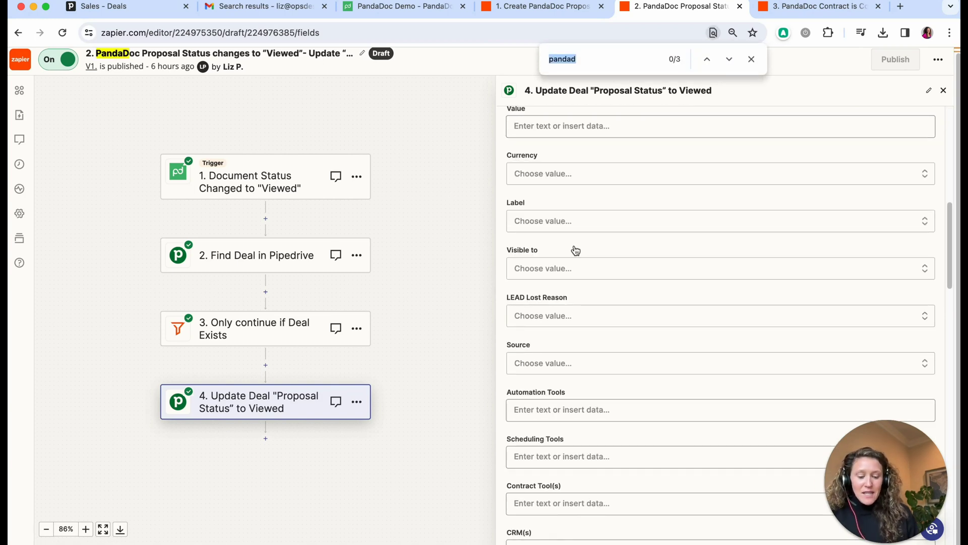
key(Return)
text(o)
key(BackSpace)
key(BackSpace)
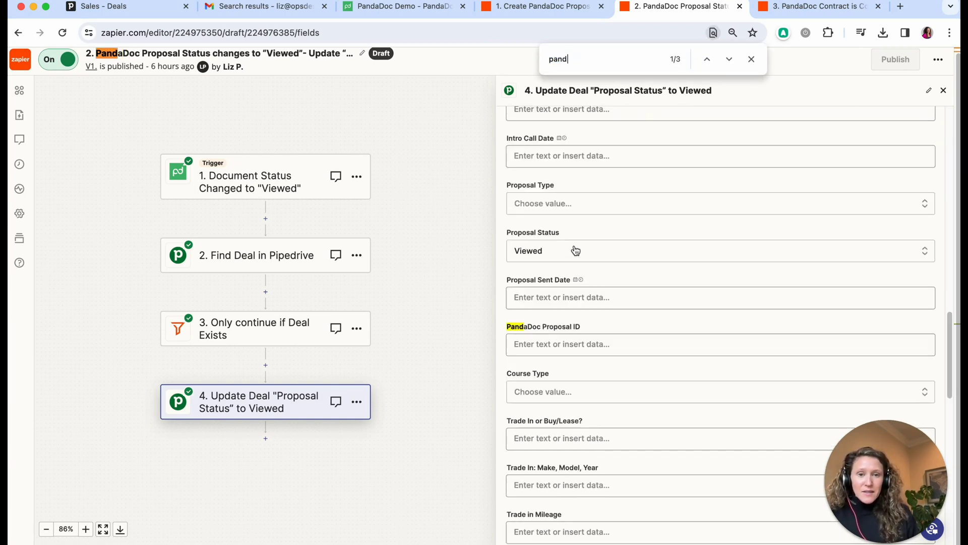
text(da)
key(BackSpace)
text(a)
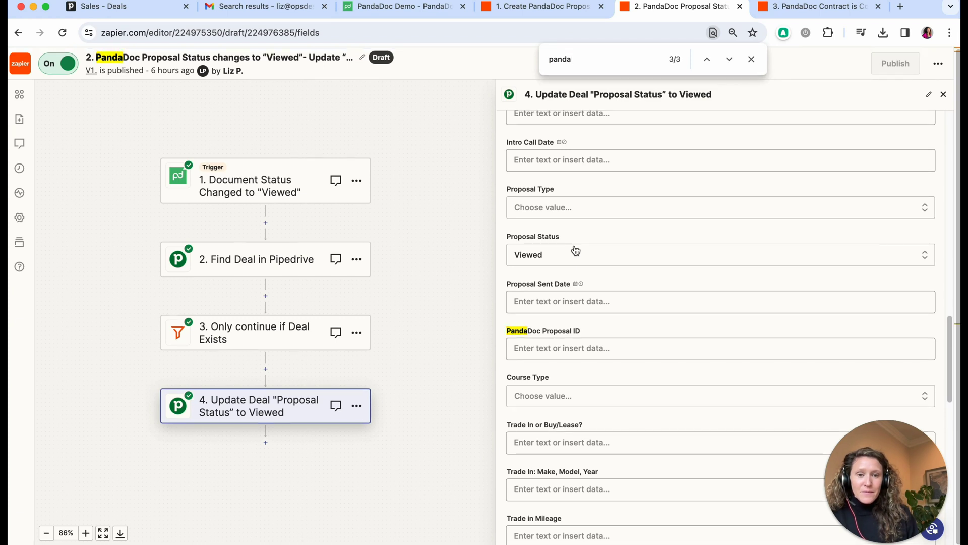
key(super+f)
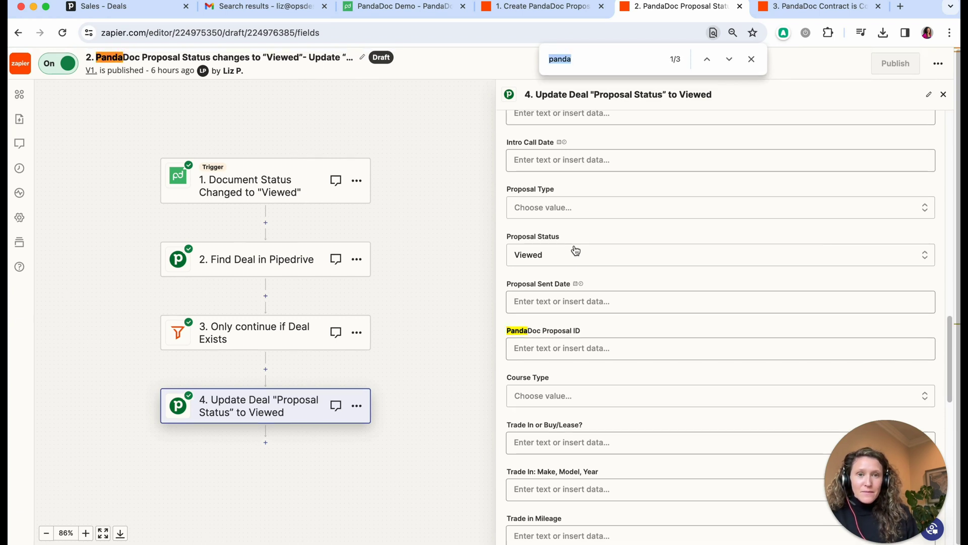
Confirm Proposal Status is Viewed and bring up the test showing deal 278 updated
click(549, 238)
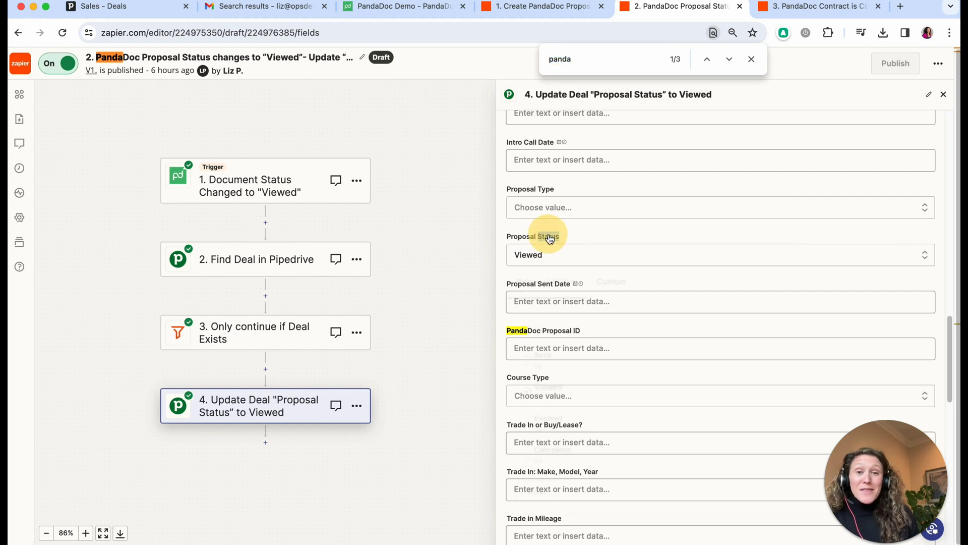
click(550, 239)
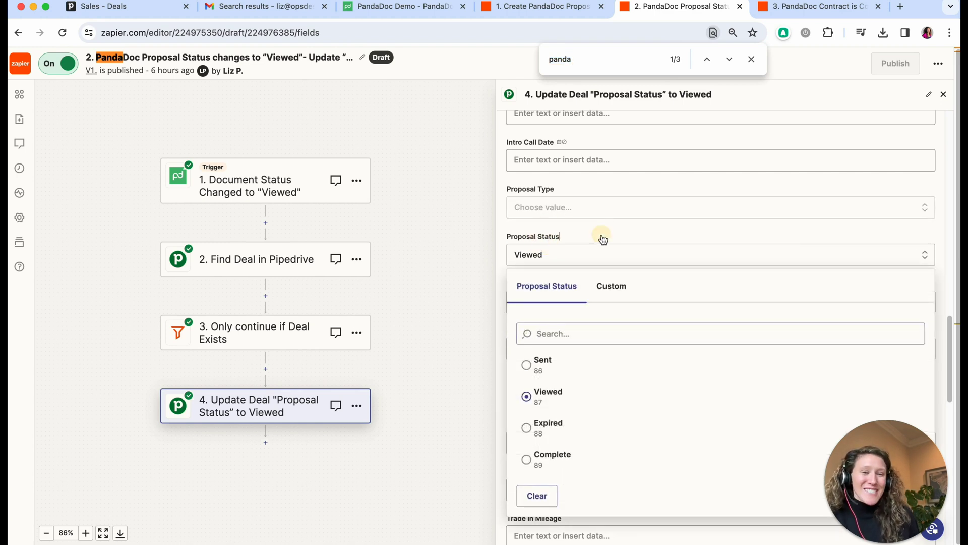
click(751, 59)
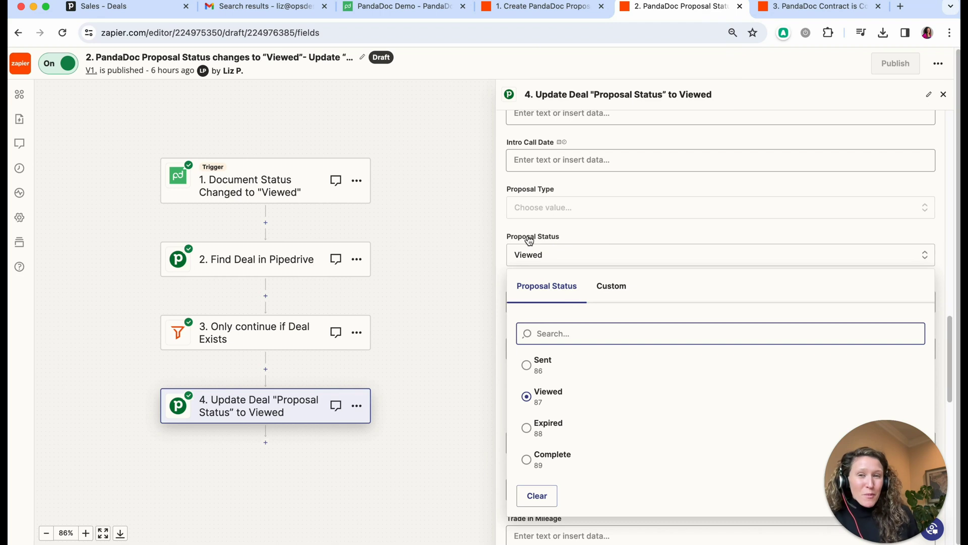
click(585, 223)
scroll(626, 321, down, 10)
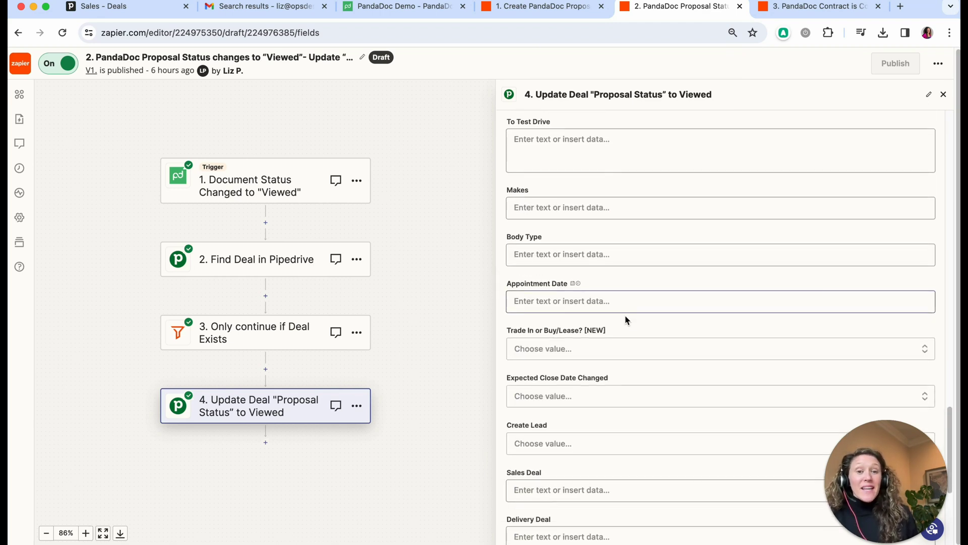
scroll(625, 320, down, 5)
click(625, 497)
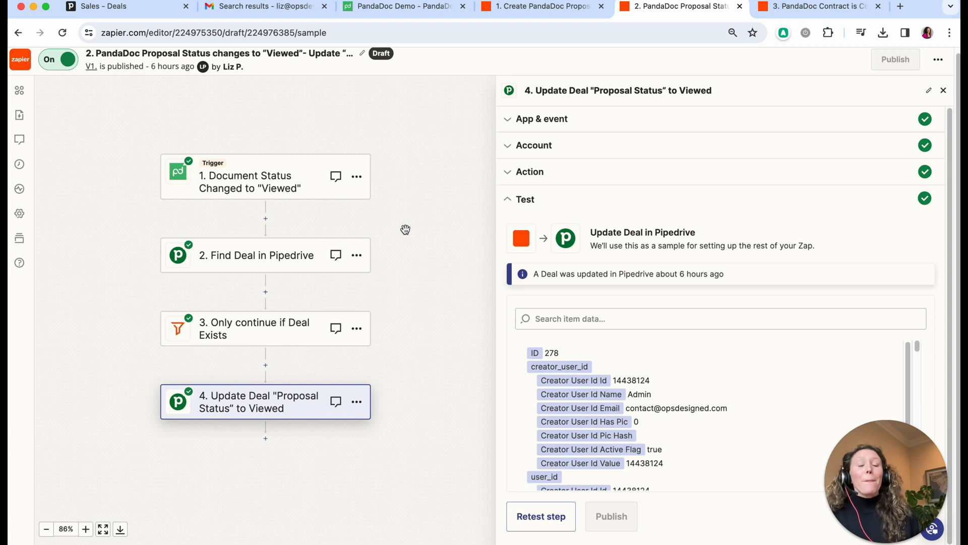
Switch to the '3. PandaDoc Contract is Completed' zap and review its trigger for Completed PandaDoc Demo documents
click(805, 7)
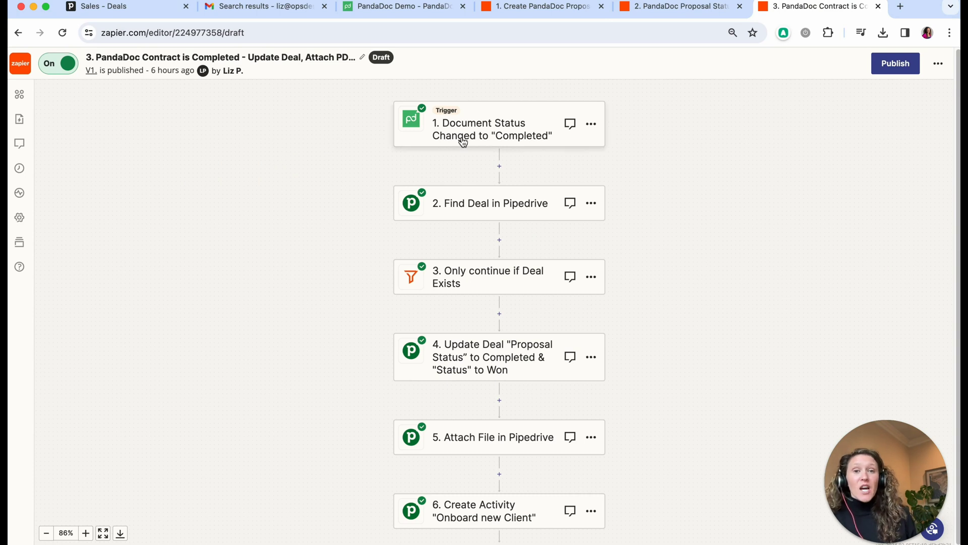
click(507, 139)
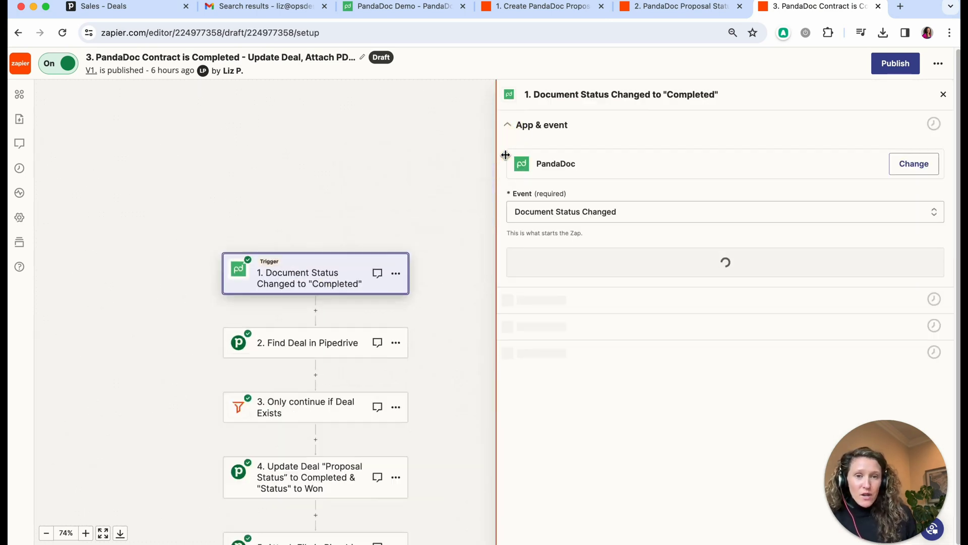
click(595, 265)
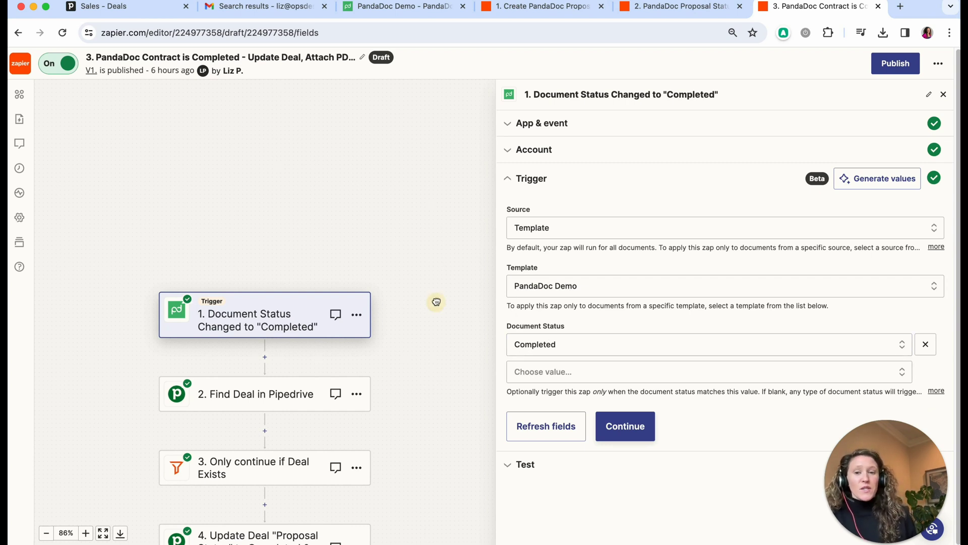
Bring steps 4 to 6 into view and open the Update Deal step
drag(435, 303, 435, 151)
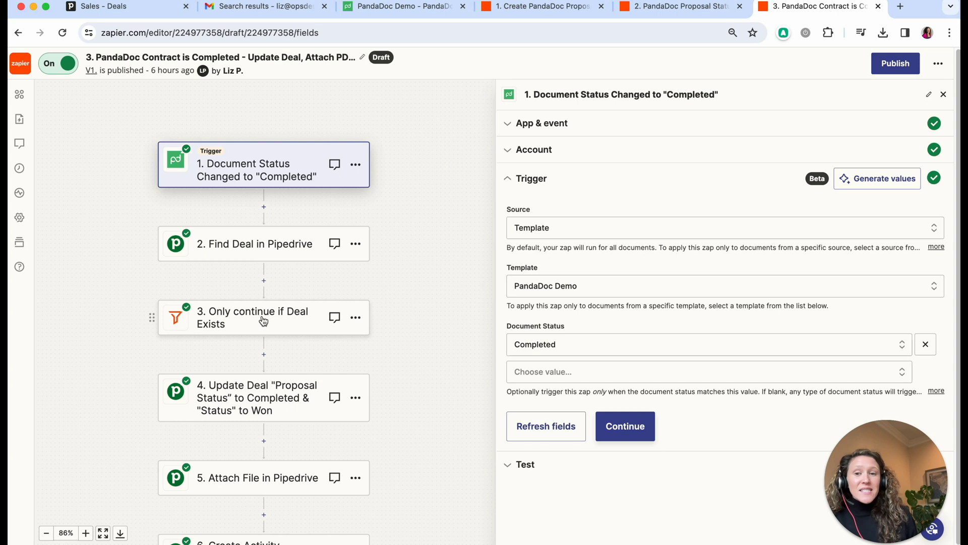
drag(391, 291, 392, 177)
drag(410, 250, 417, 134)
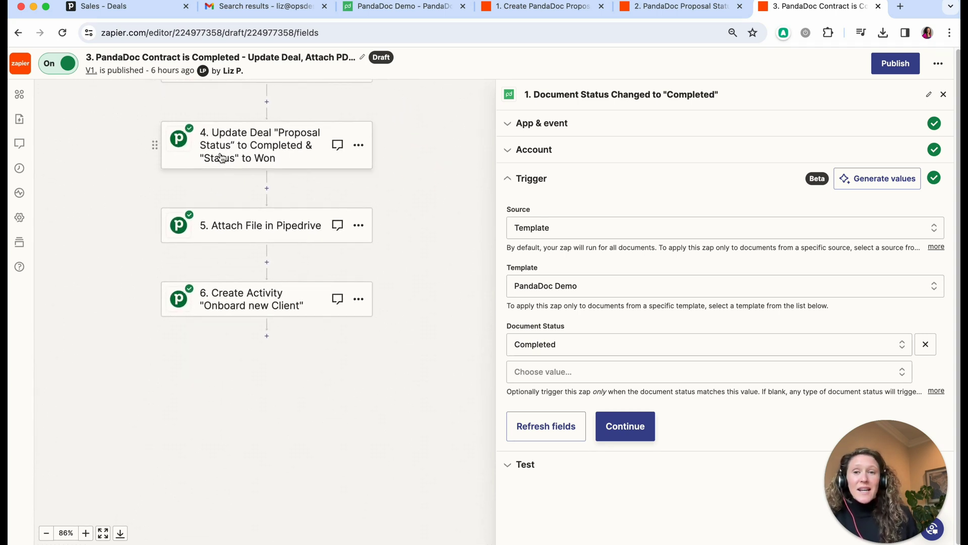
click(241, 151)
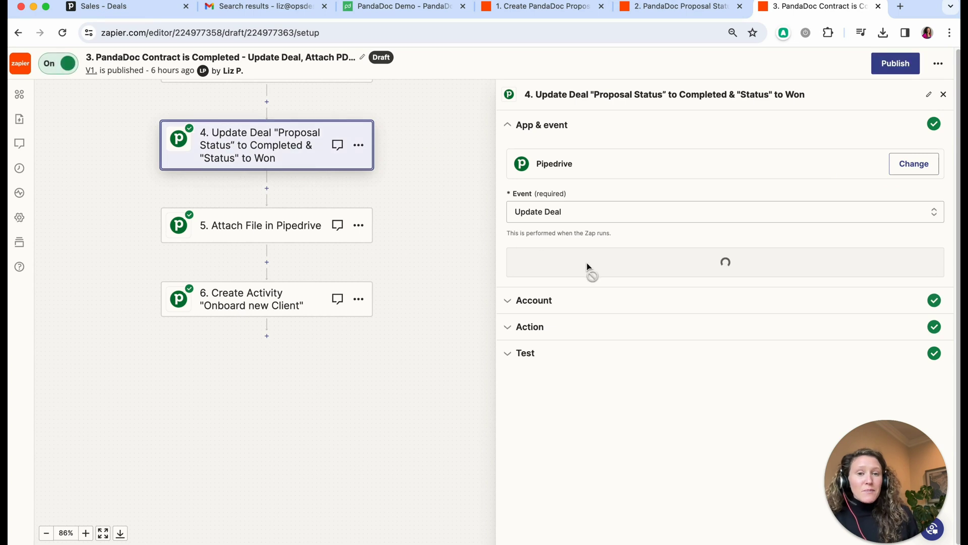
Open the Update Deal step's action fields and scroll through them
click(588, 265)
click(546, 269)
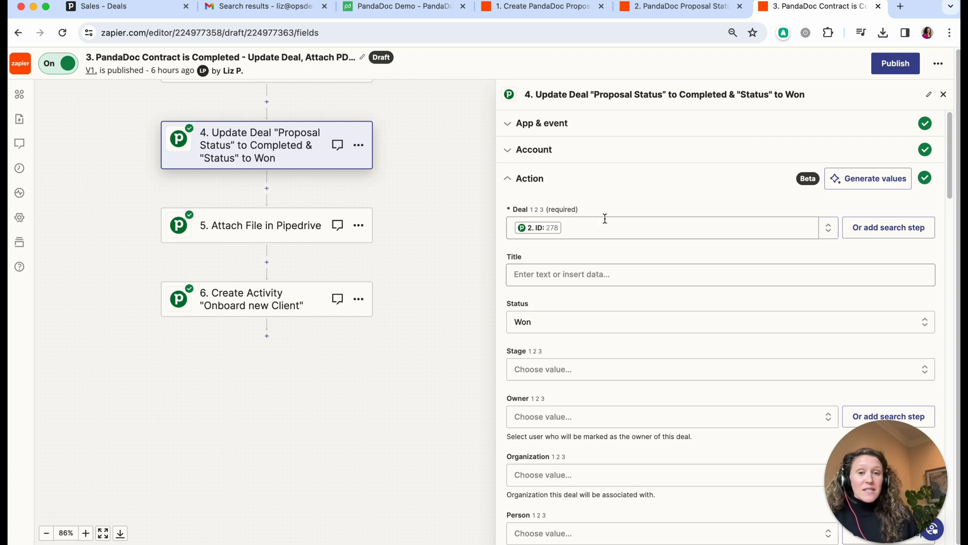
scroll(610, 240, down, 20)
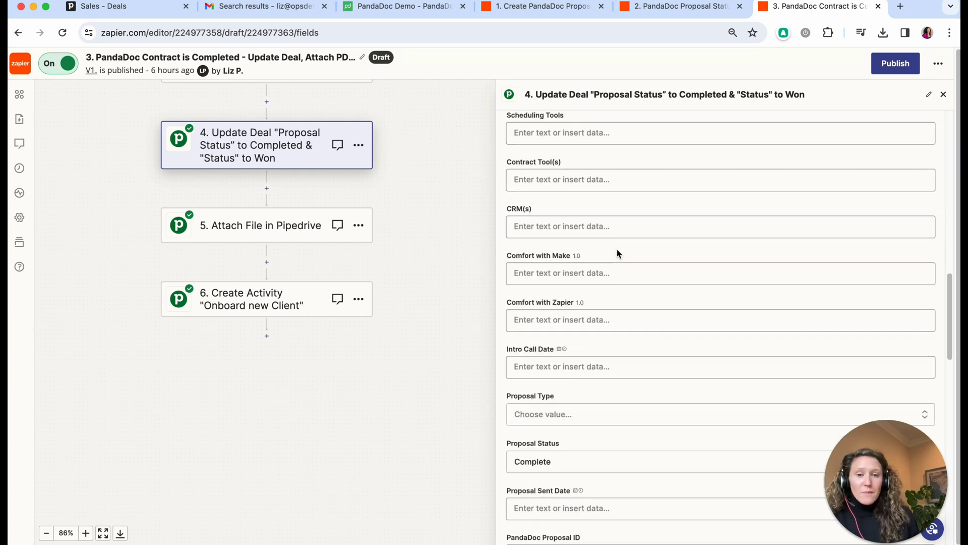
scroll(616, 255, down, 8)
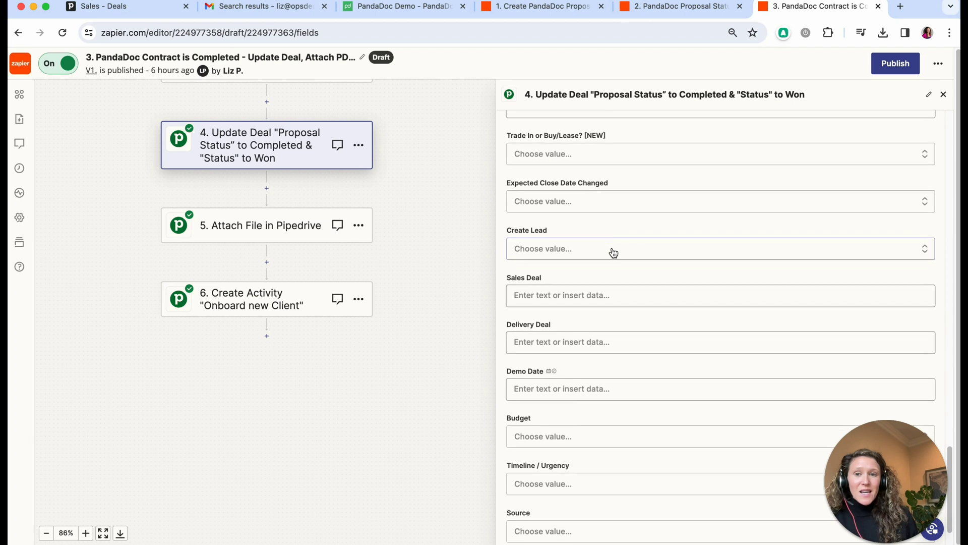
Search the page for 'status' to confirm Status is Won and Proposal Status is Complete
key(super+f)
text(sta)
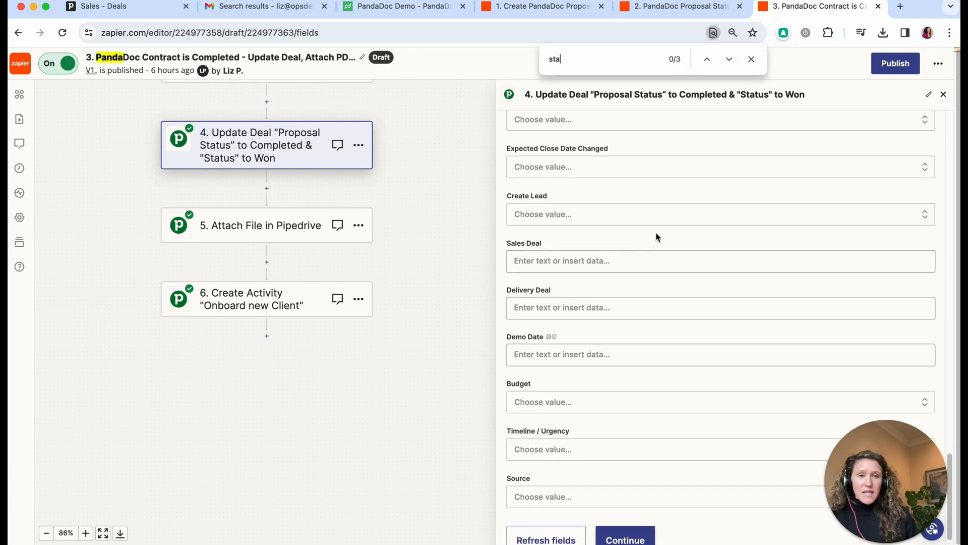
text(tus)
key(Return)
key(Return)
key(Return)
key(Return)
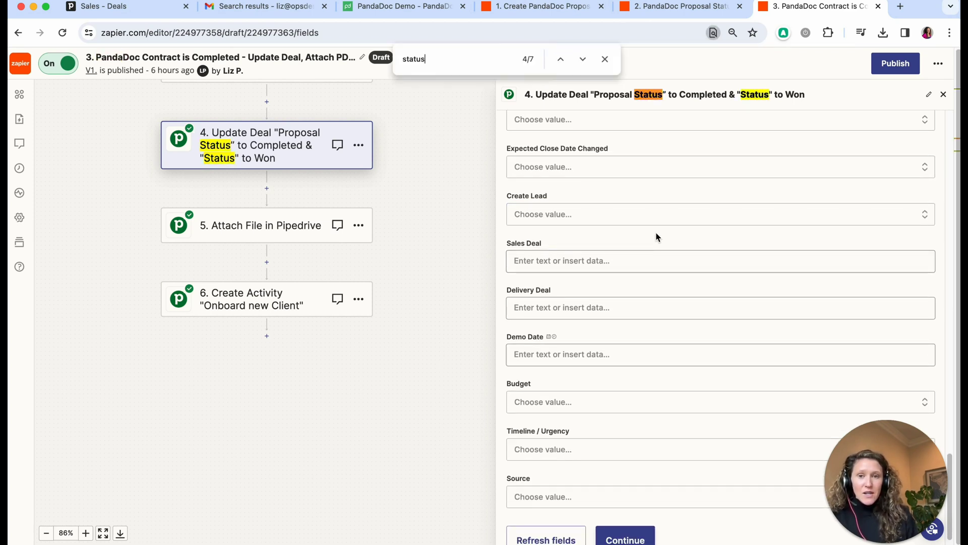
key(Return)
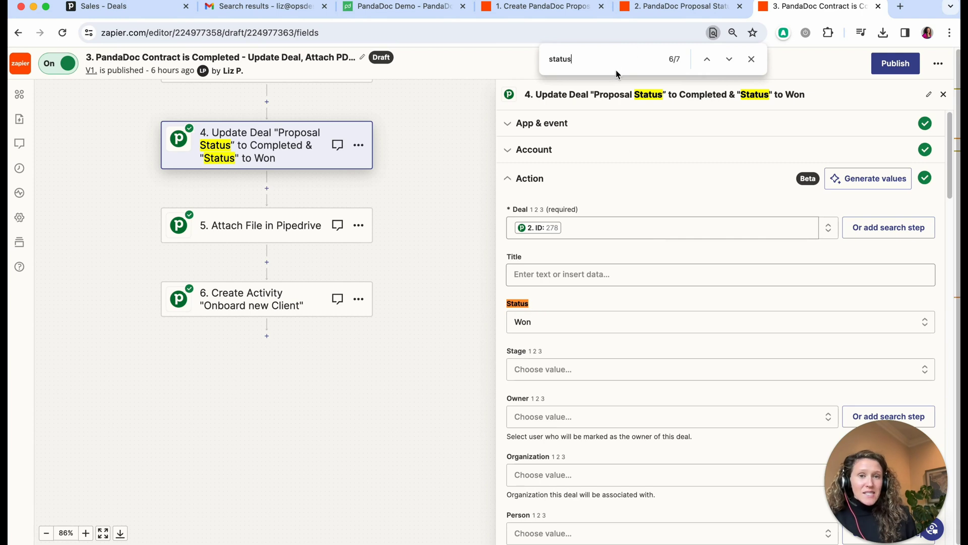
key(Return)
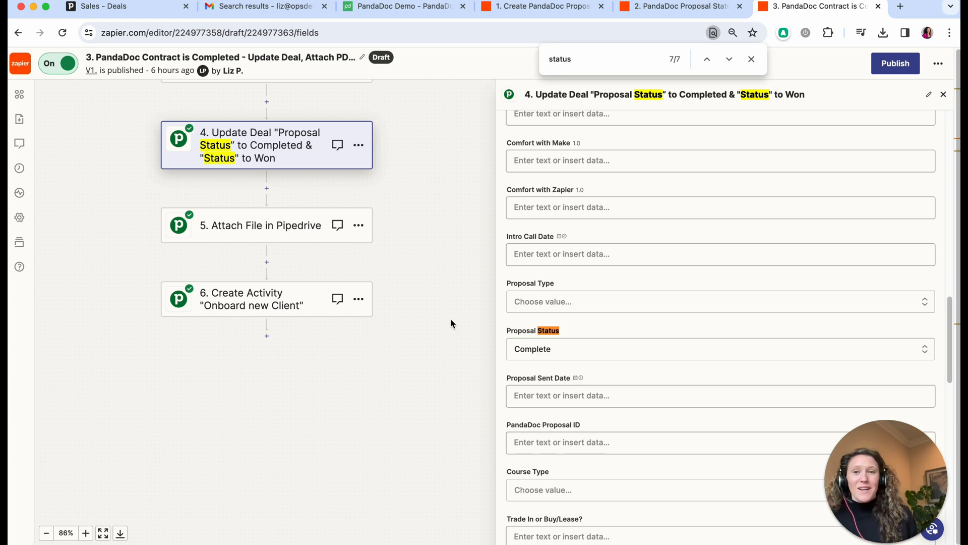
click(276, 233)
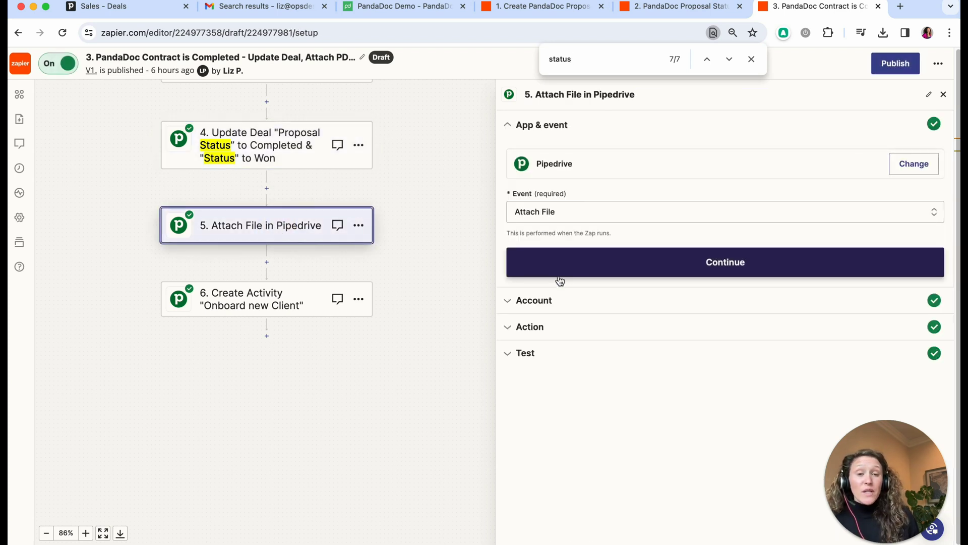
Check Attach File maps the PandaDoc PDF to deal 278, then show Create Activity 'Onboard new Client'
click(560, 262)
click(541, 263)
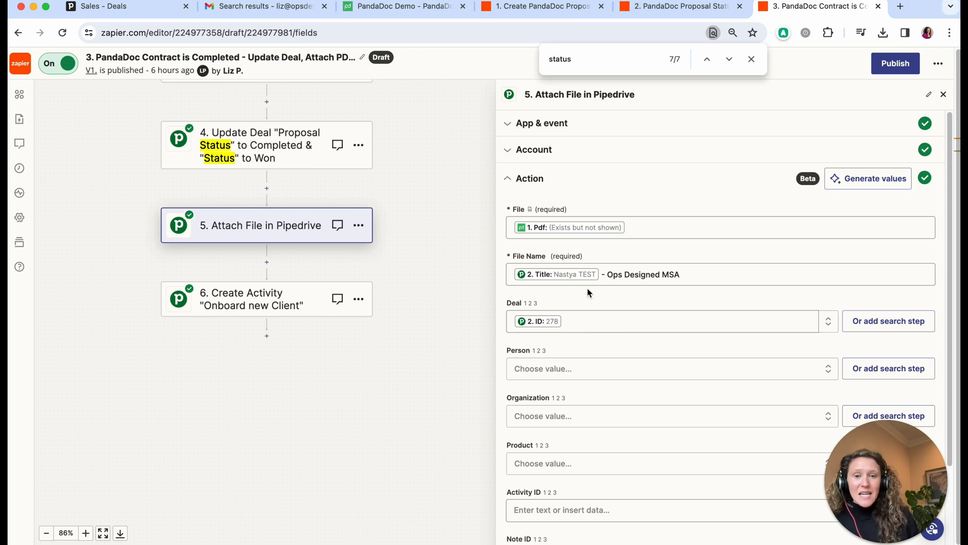
scroll(588, 293, down, 3)
click(242, 303)
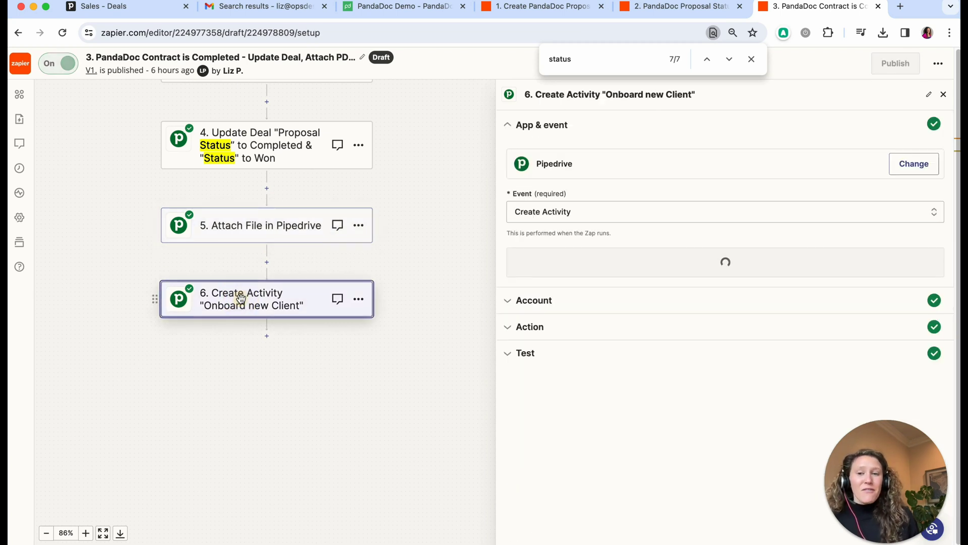
click(529, 273)
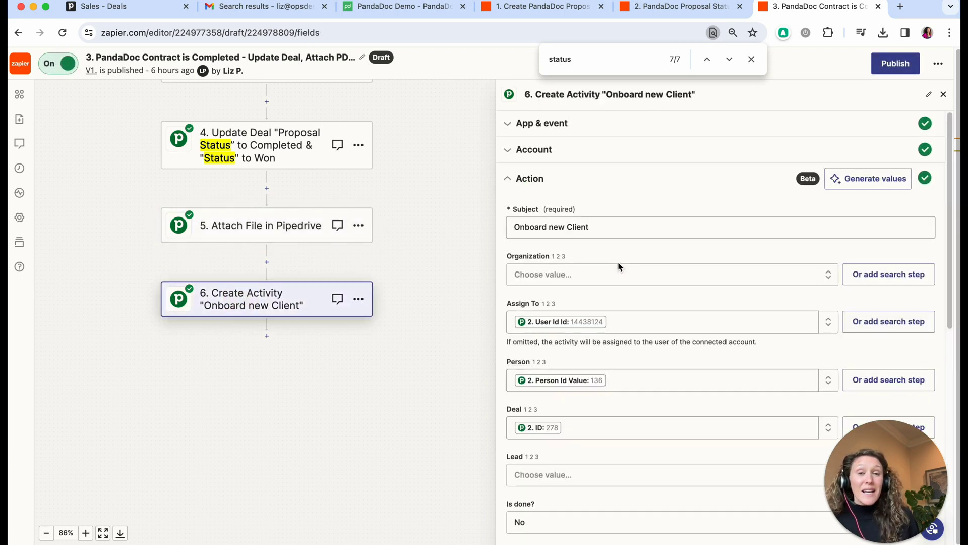